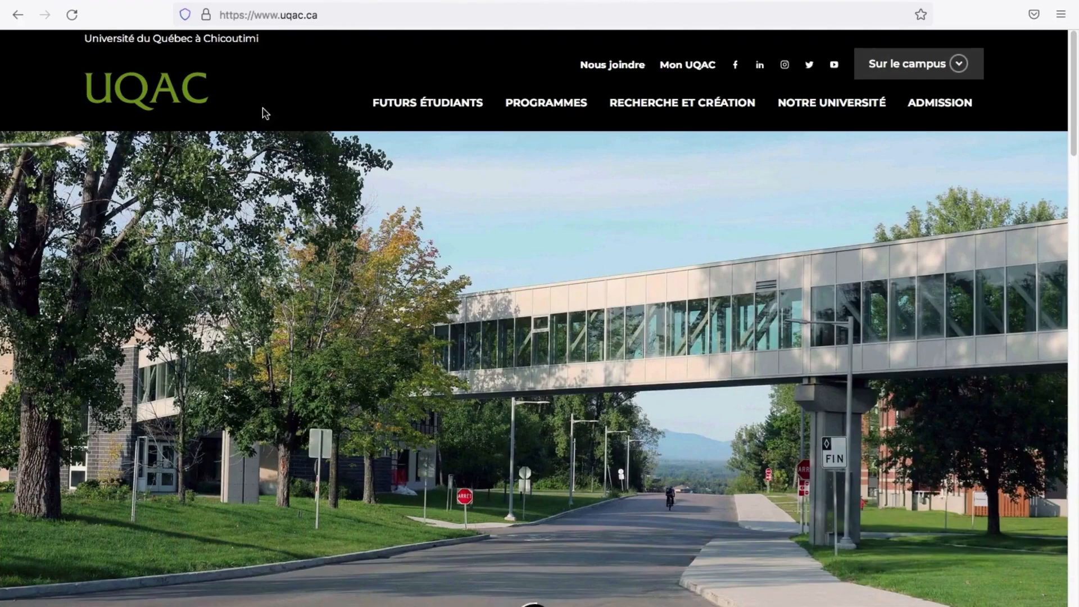
# Switch to the quebec.ca tab with the 'Exemption des droits de scolarité supplémentaires' page
pyautogui.click(249, 1)
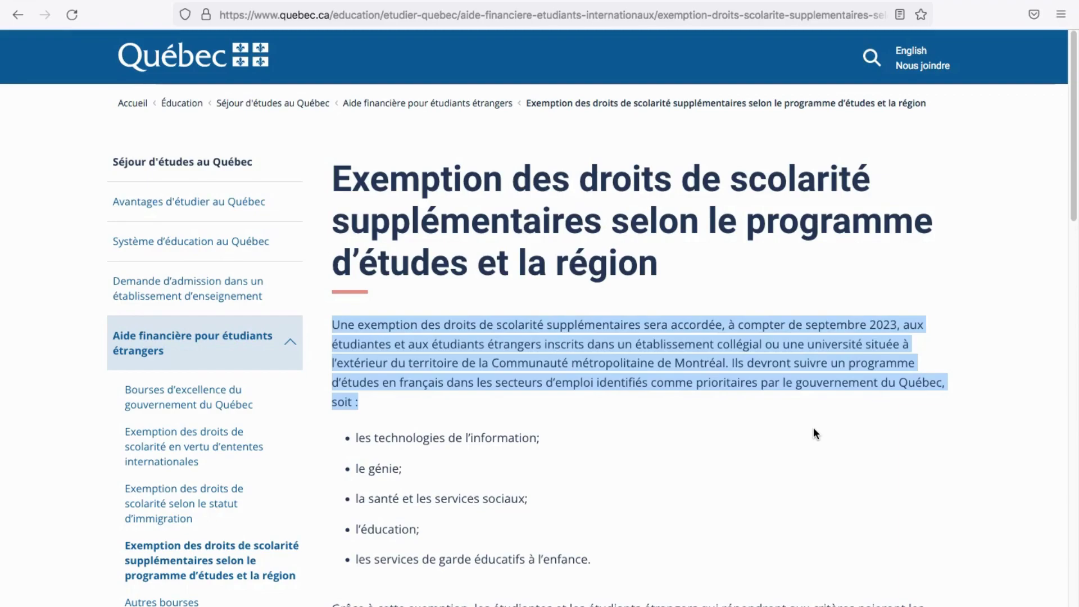
# Highlight each exemption sector: information technology, engineering, health and social services, education, childcare
pyautogui.click(357, 438)
pyautogui.moveTo(357, 438); pyautogui.dragTo(508, 447)
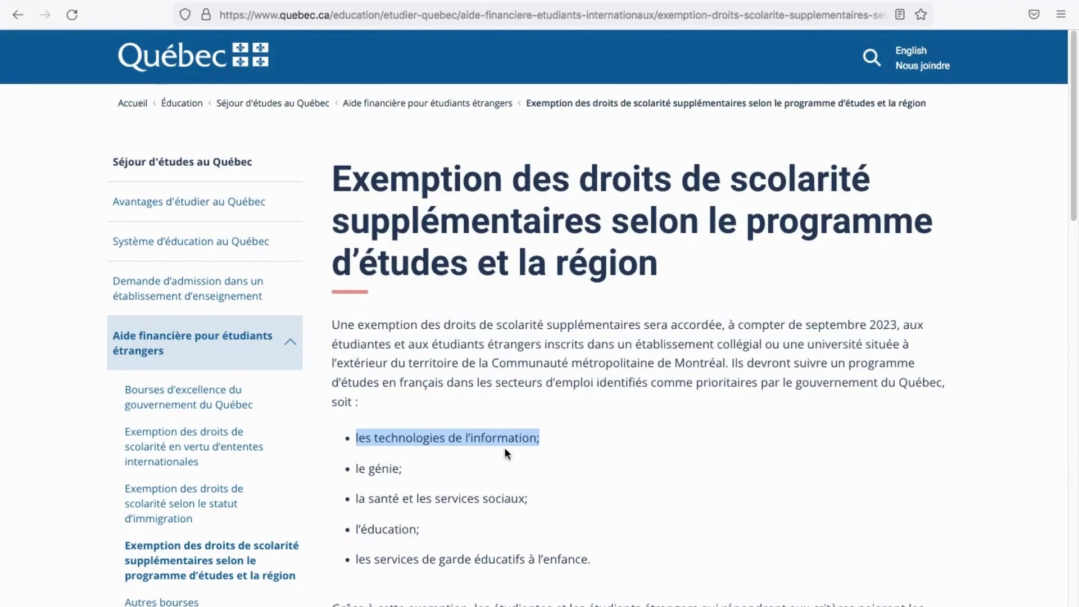
pyautogui.moveTo(357, 469); pyautogui.dragTo(410, 474)
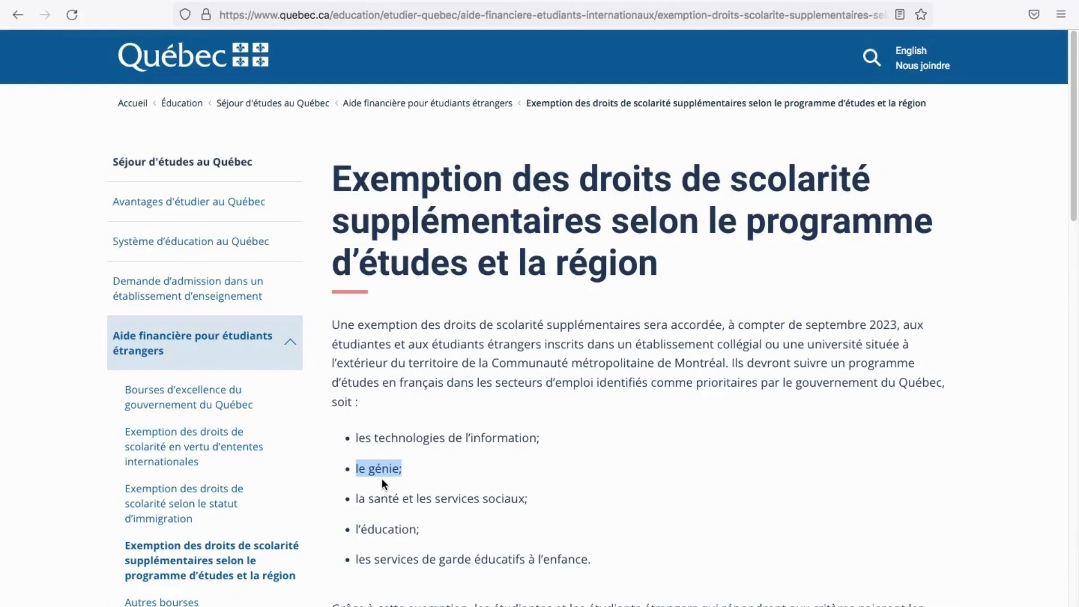
pyautogui.moveTo(359, 499); pyautogui.dragTo(535, 508)
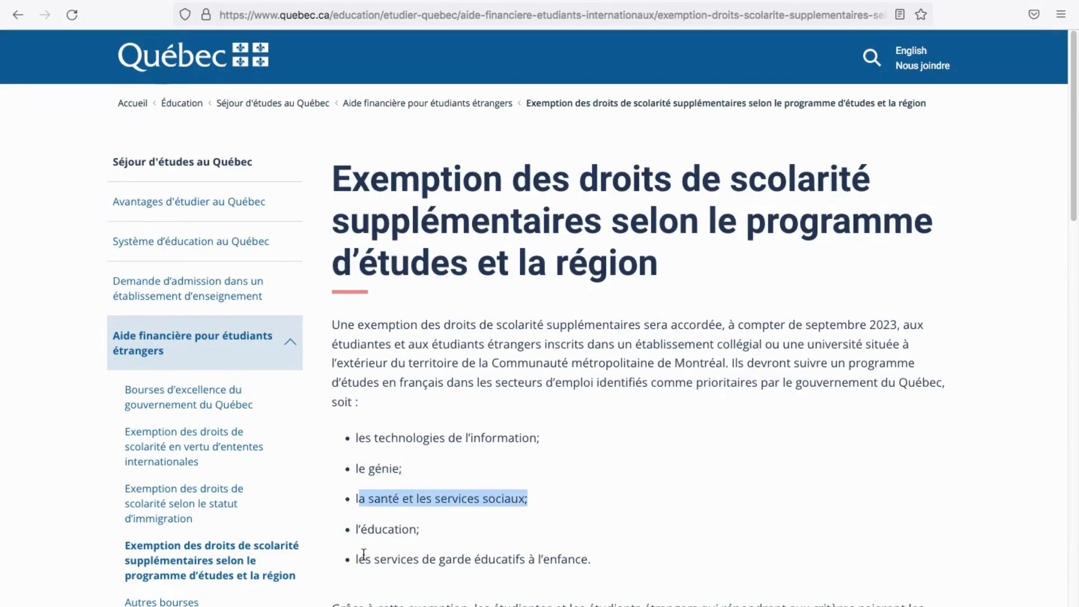
pyautogui.moveTo(361, 528); pyautogui.dragTo(403, 527)
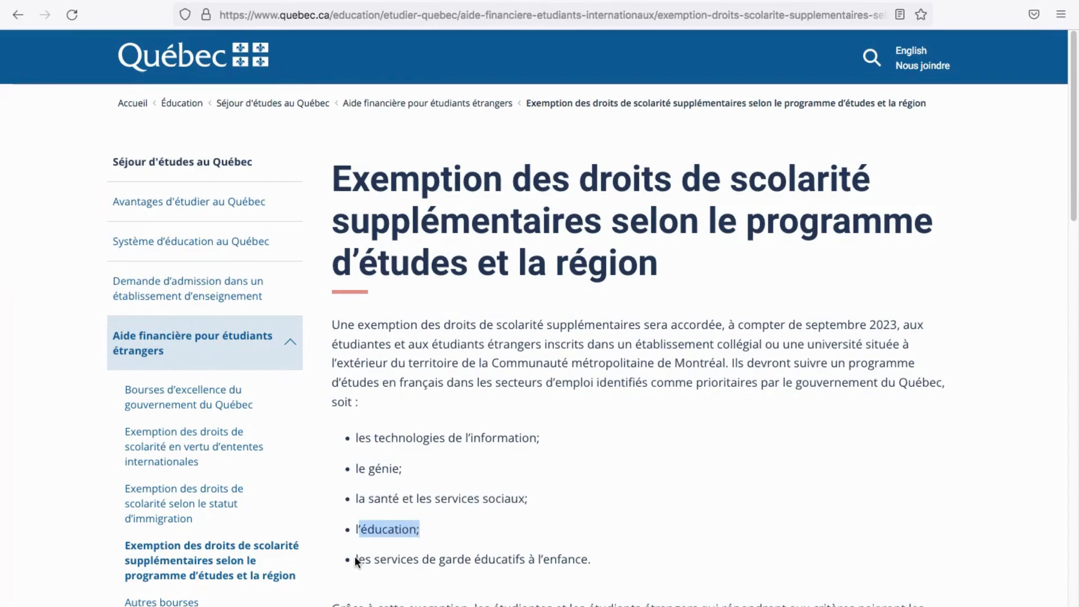
pyautogui.moveTo(356, 559); pyautogui.dragTo(591, 560)
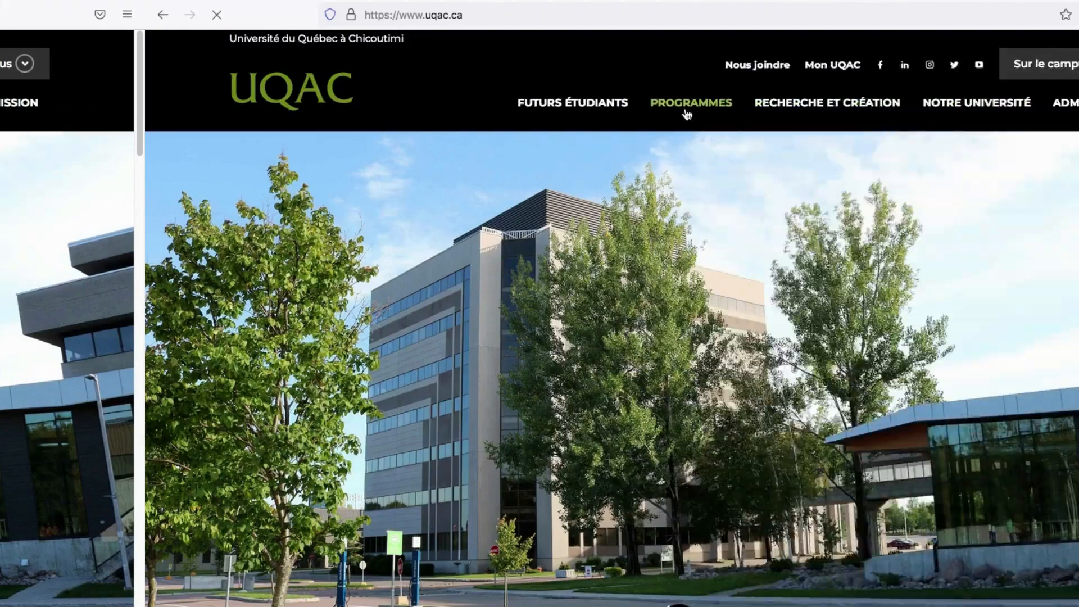
# Open the UQAC PROGRAMMES catalogue and scroll through its programme thumbnails and back up
pyautogui.click(542, 110)
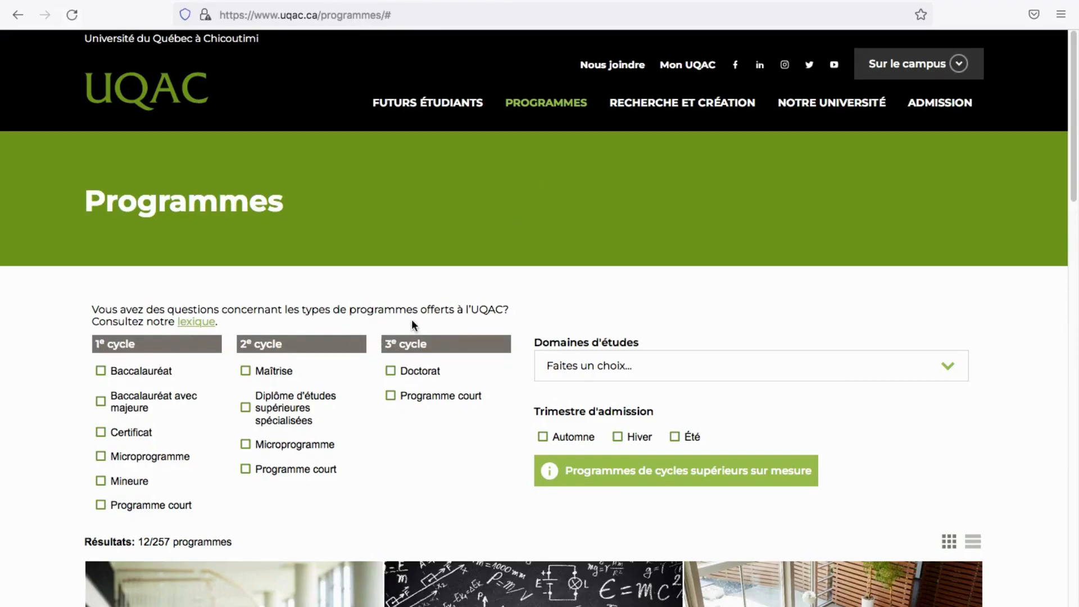
pyautogui.scroll(-2, 217, 315)
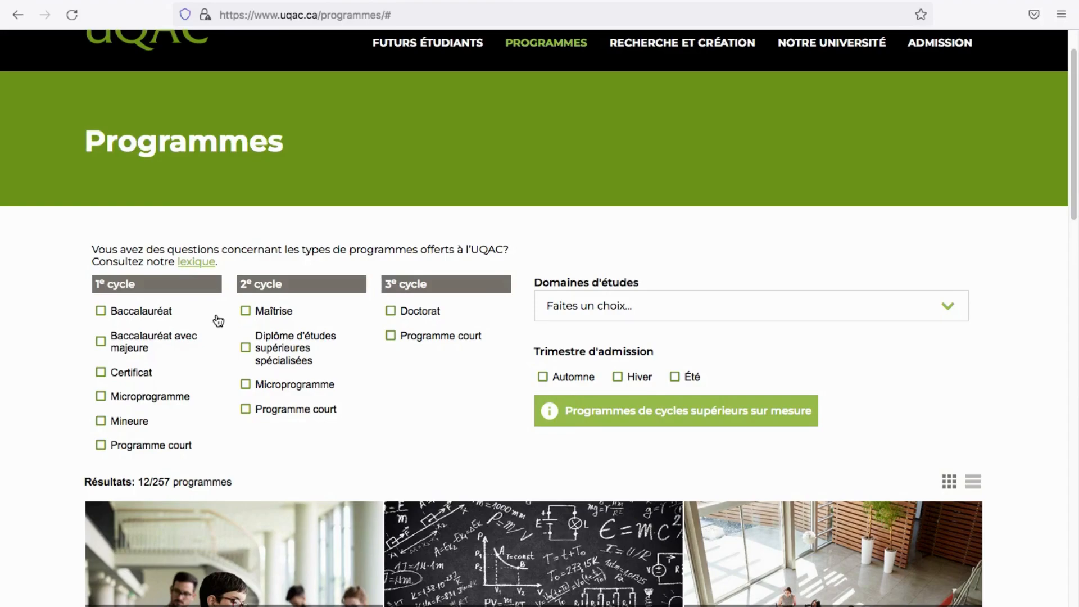
pyautogui.scroll(-10, 218, 321)
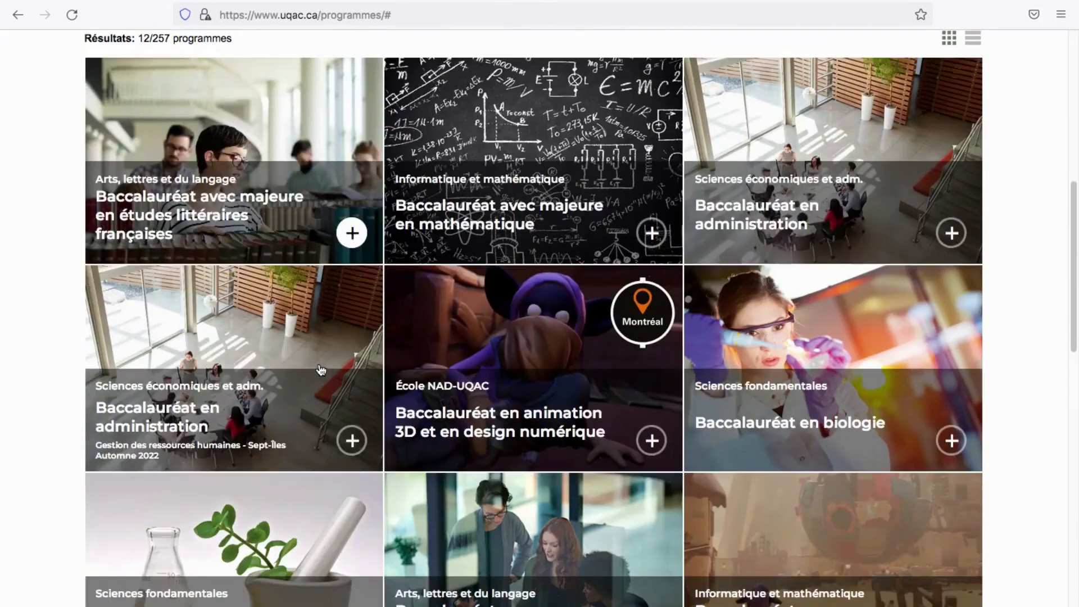
pyautogui.scroll(-5, 333, 353)
pyautogui.scroll(12, 333, 352)
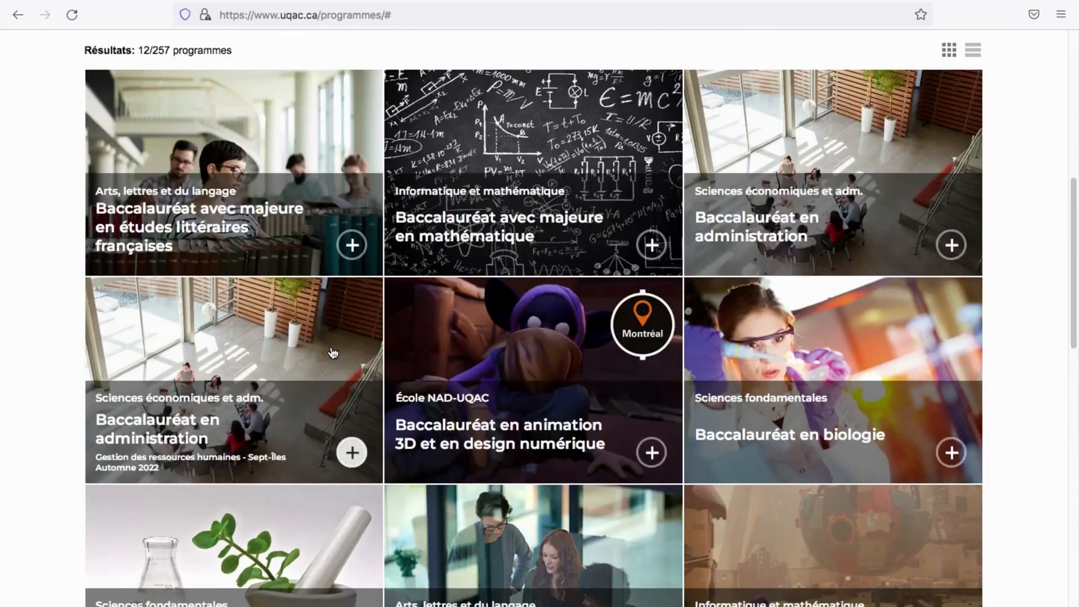
pyautogui.scroll(4, 332, 351)
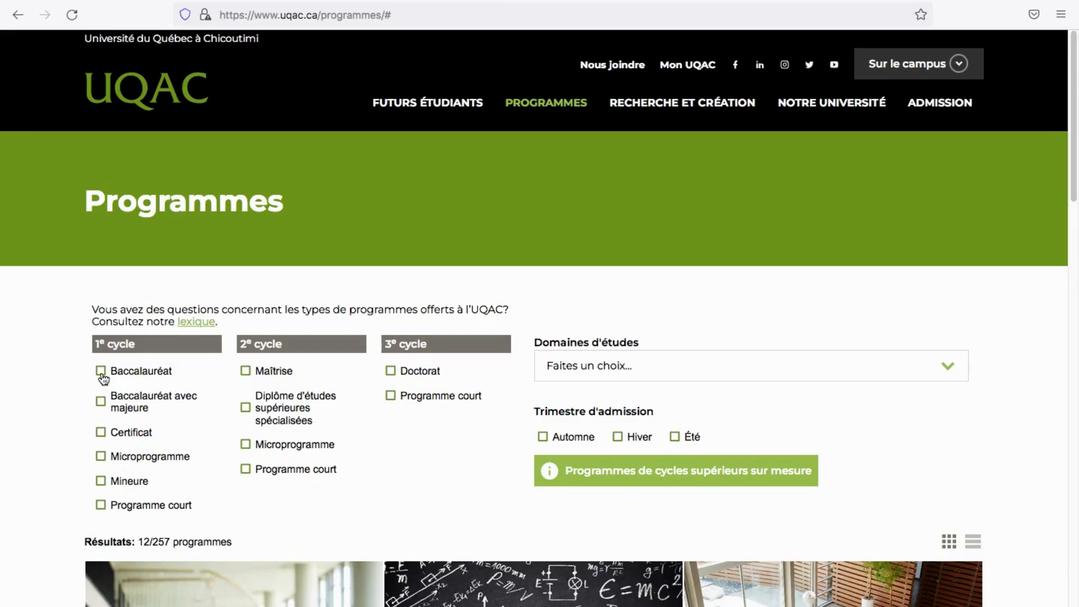
# Filter programmes to Baccalauréat, Sciences appliquées domain and Automne admission term
pyautogui.click(101, 374)
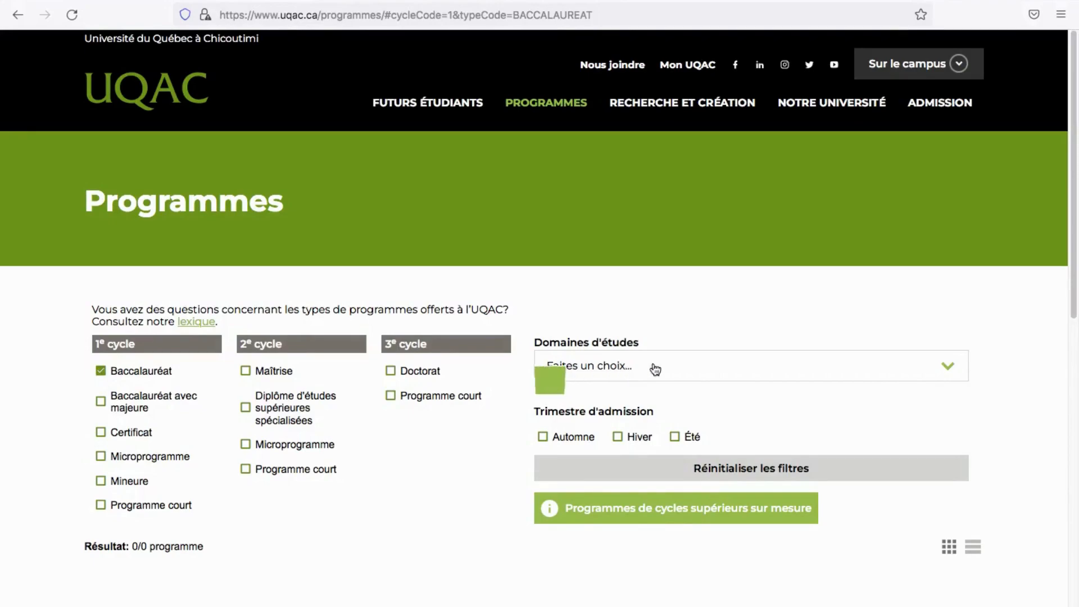
pyautogui.click(759, 370)
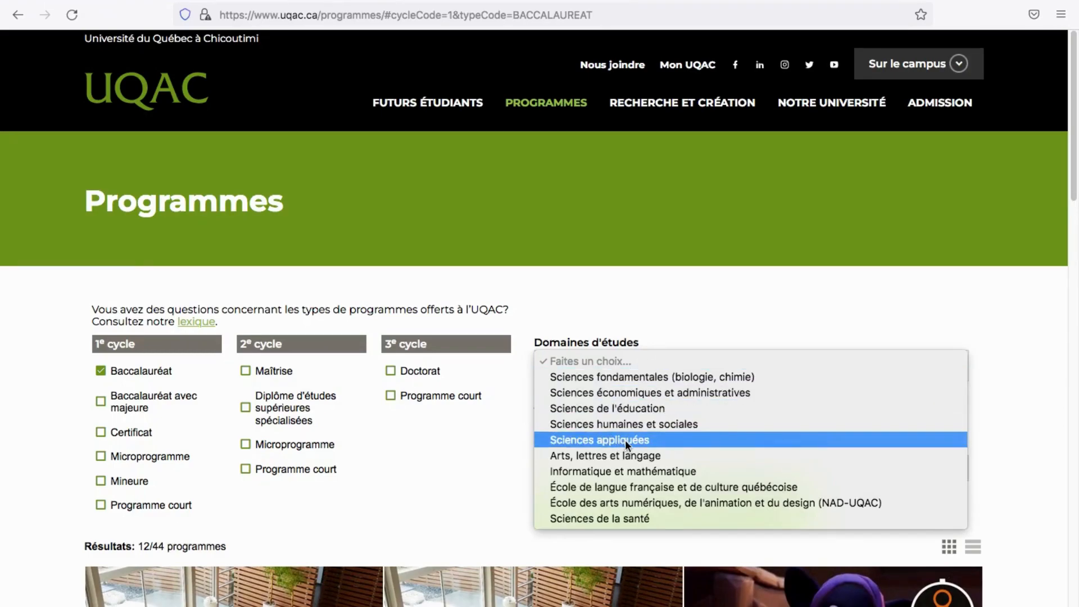
pyautogui.click(666, 442)
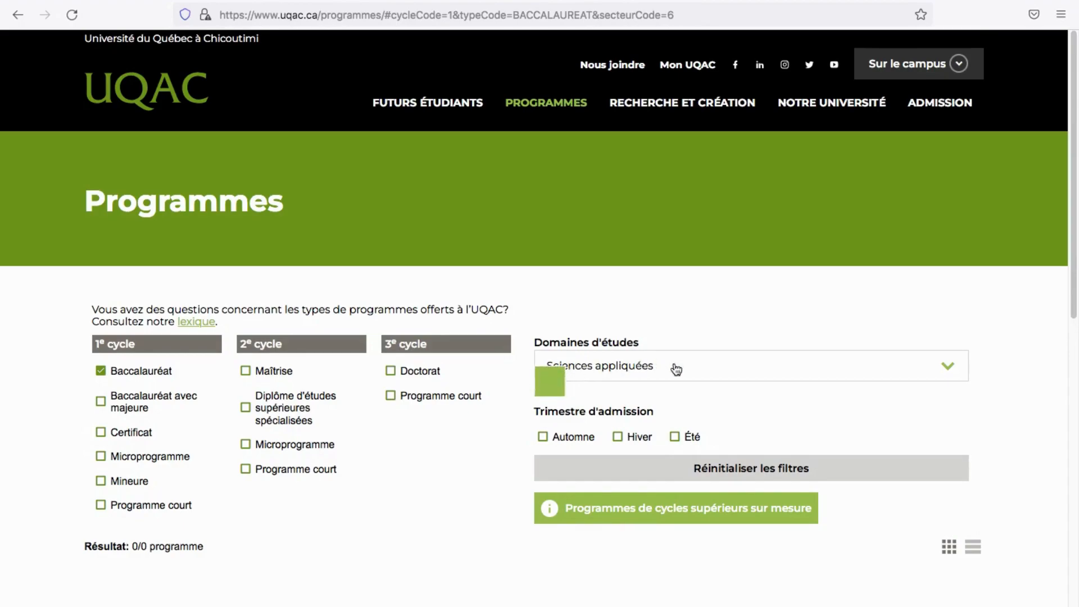
pyautogui.click(829, 372)
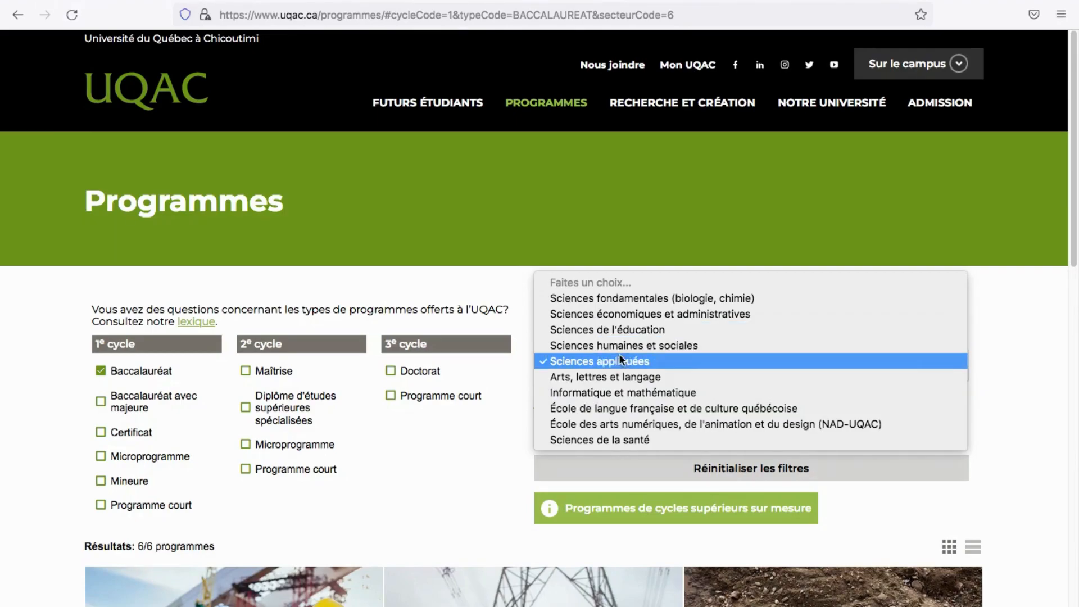
pyautogui.click(591, 361)
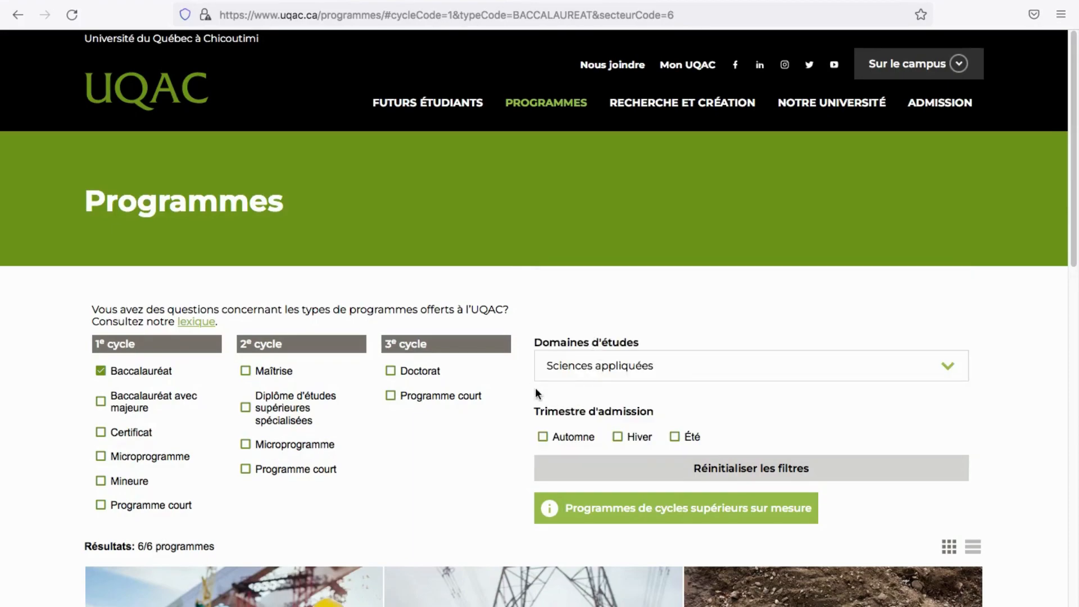
pyautogui.scroll(-3, 542, 396)
pyautogui.click(544, 328)
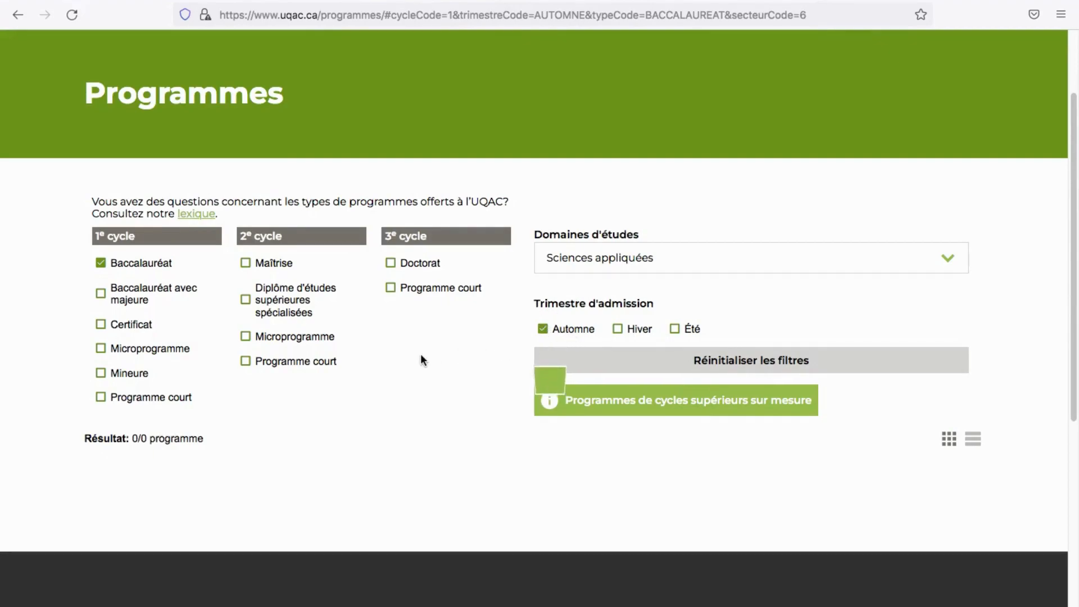
pyautogui.scroll(-2, 460, 368)
pyautogui.scroll(-5, 460, 369)
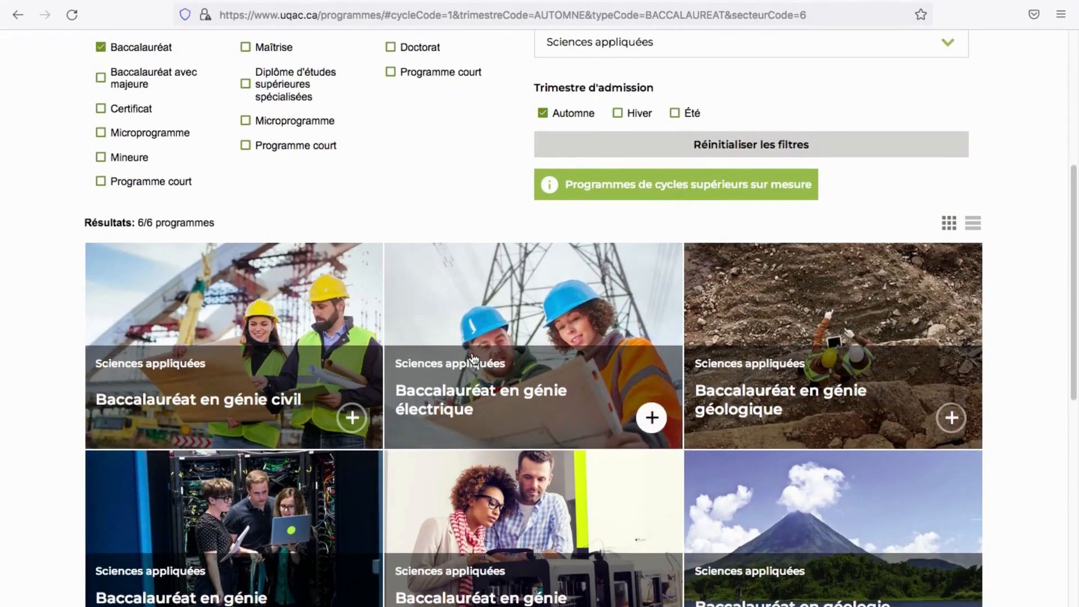
pyautogui.scroll(-5, 466, 364)
pyautogui.scroll(2, 464, 348)
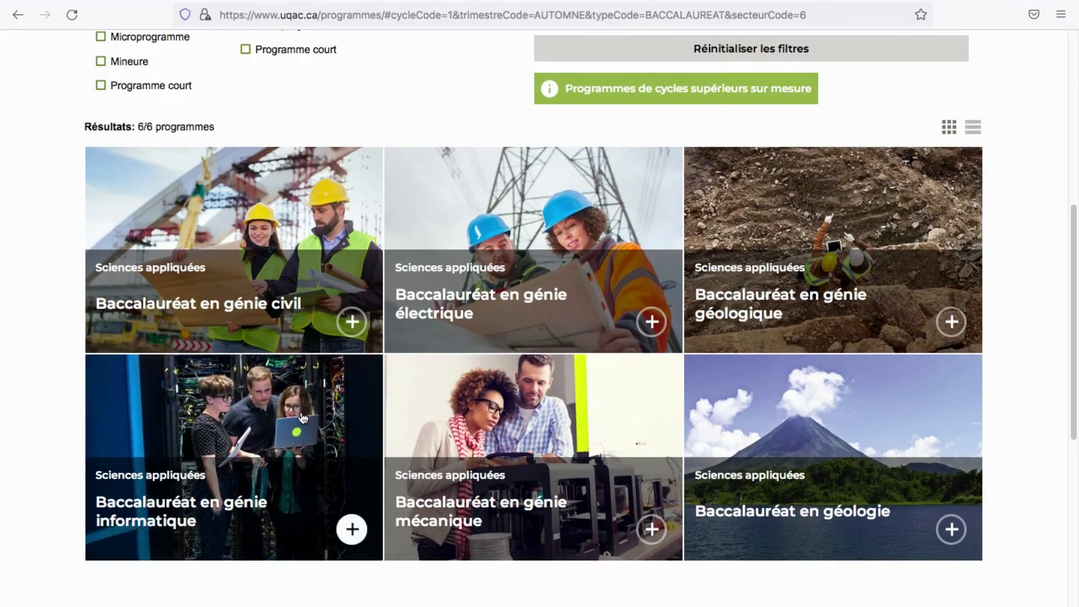
pyautogui.scroll(-3, 495, 374)
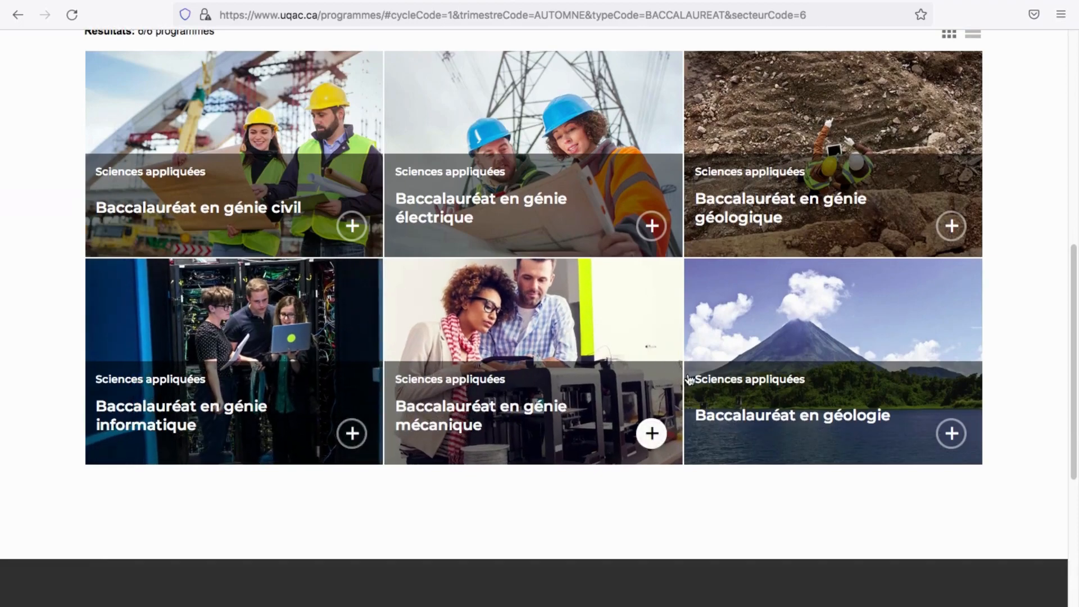
pyautogui.scroll(1, 477, 203)
pyautogui.scroll(5, 476, 202)
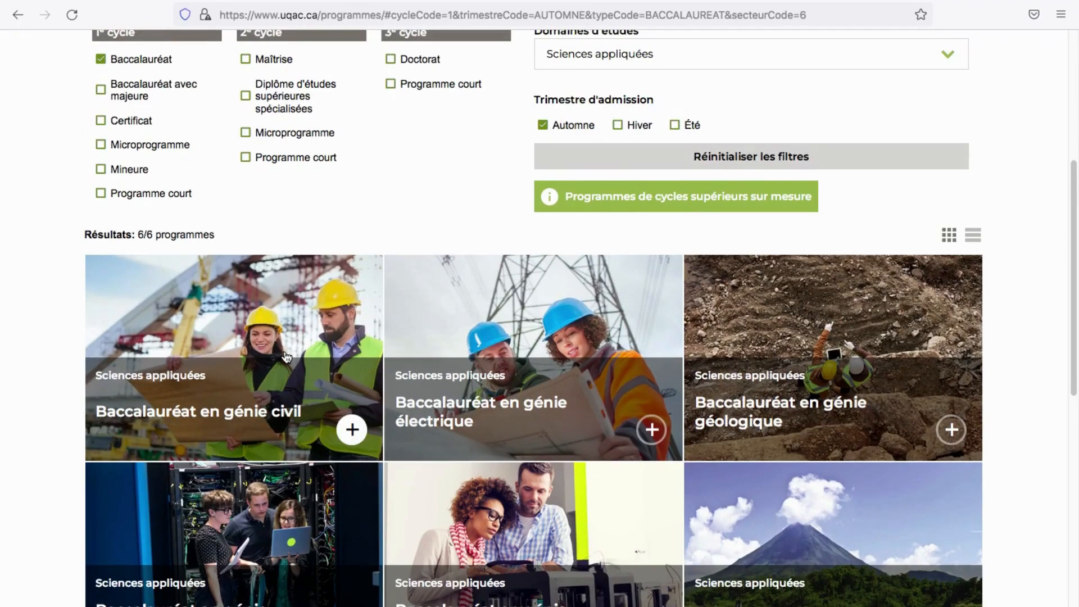
# Open the Baccalauréat en génie civil (7480) page and scroll down to Conditions d'admission
pyautogui.click(260, 376)
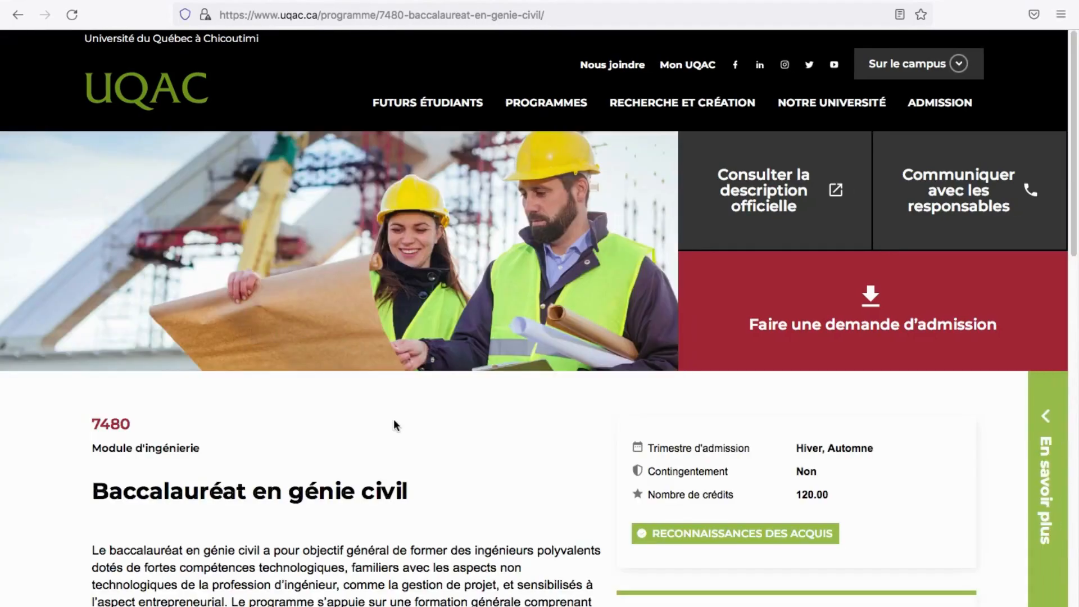
pyautogui.scroll(-3, 393, 420)
pyautogui.scroll(-1, 396, 418)
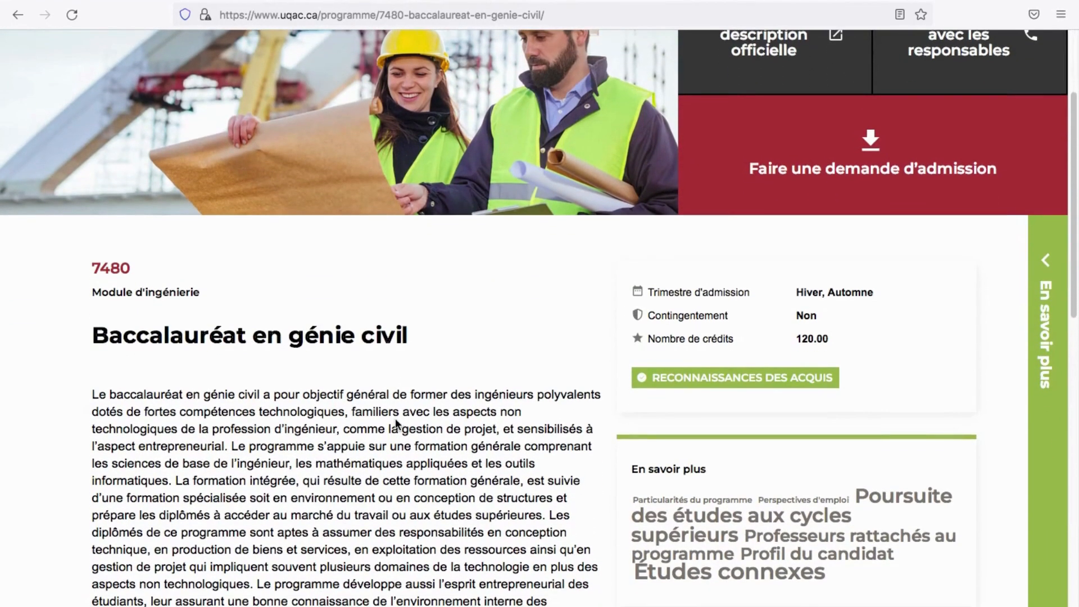
pyautogui.scroll(-3, 261, 347)
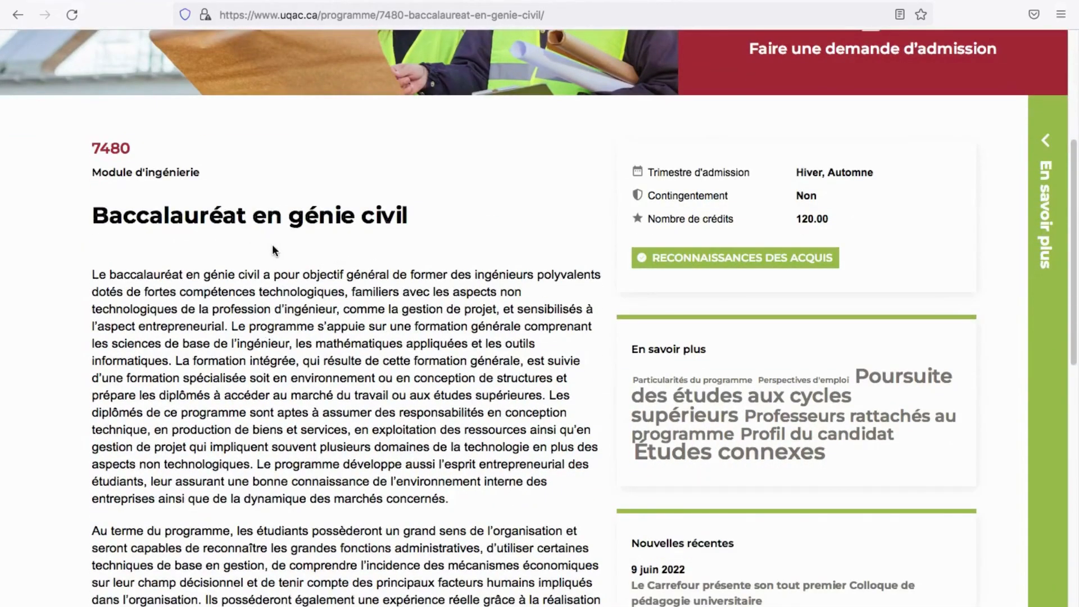
pyautogui.scroll(-1, 172, 288)
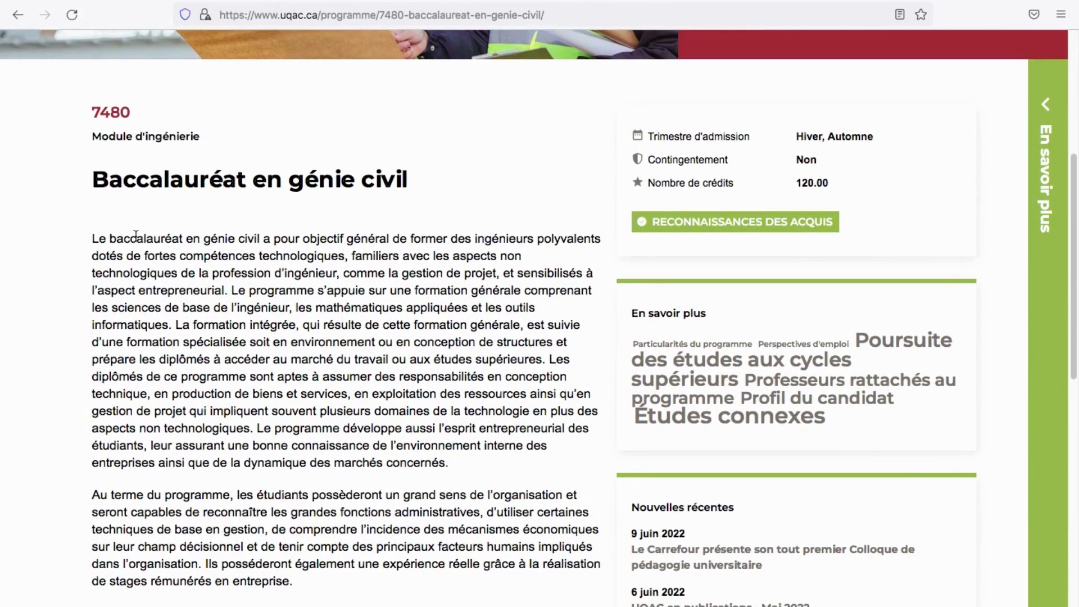
pyautogui.scroll(-1, 105, 235)
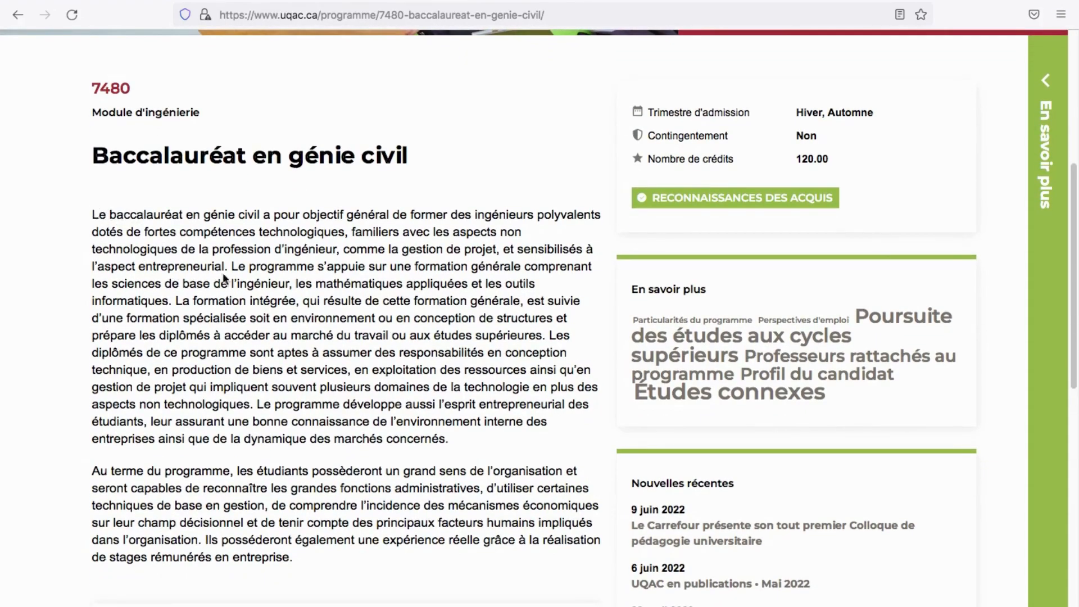
pyautogui.scroll(-9, 225, 279)
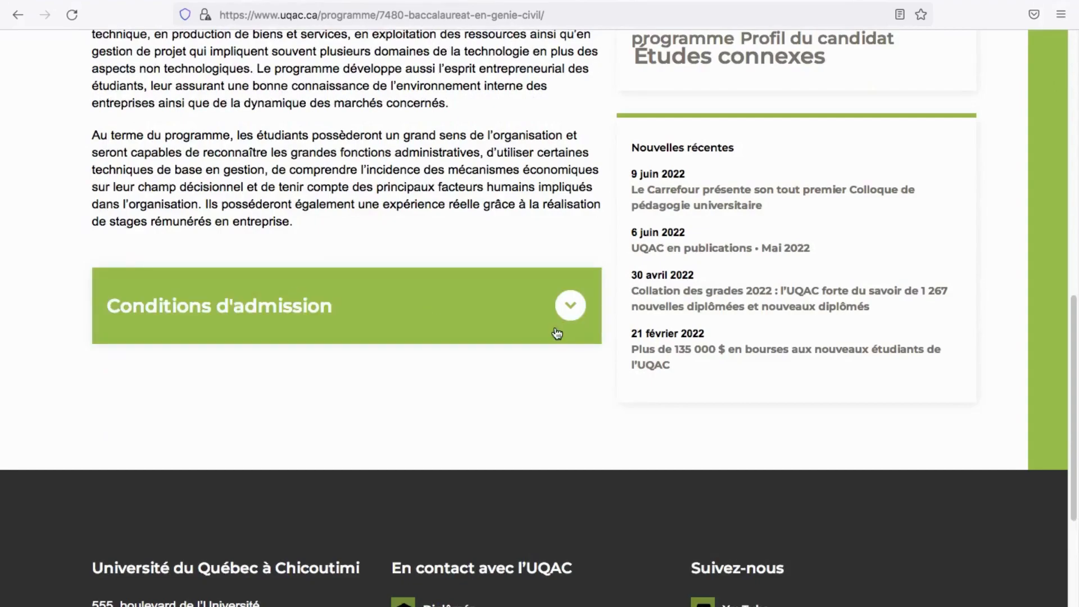
# Expand Conditions d'admission, highlight 'l'équivalent' in the DEC requirements, and scroll back up
pyautogui.click(573, 312)
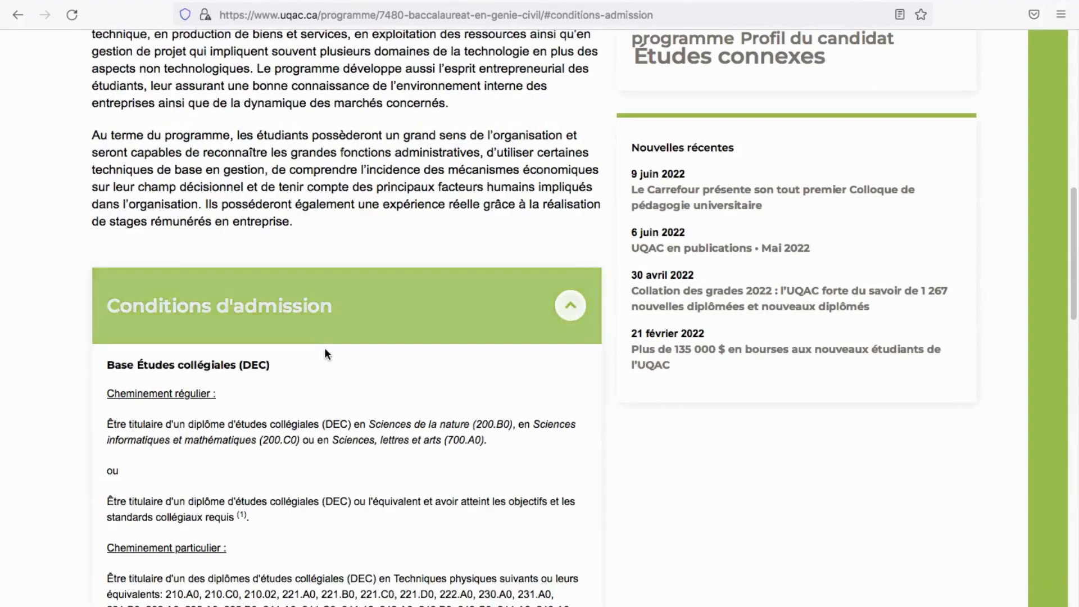
pyautogui.scroll(-3, 292, 353)
pyautogui.scroll(-3, 288, 345)
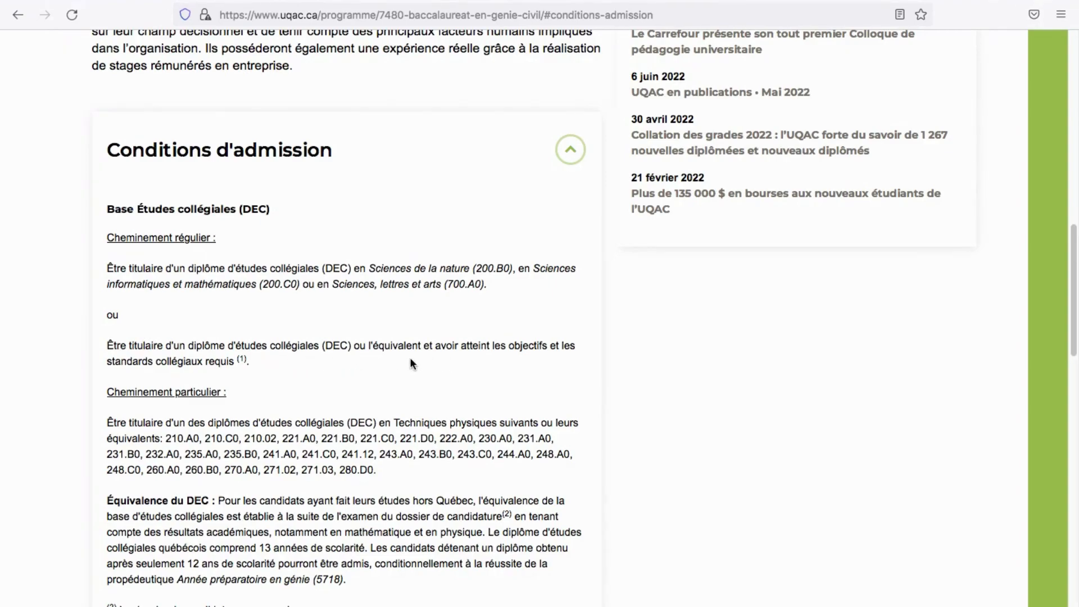
pyautogui.moveTo(424, 346); pyautogui.dragTo(368, 347)
pyautogui.scroll(-10, 359, 350)
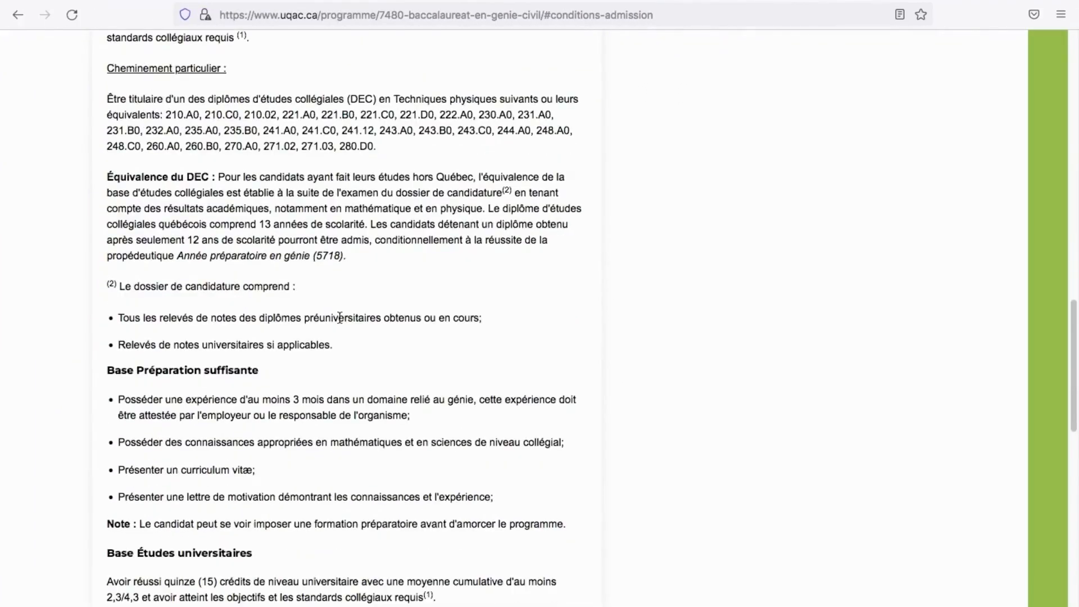
pyautogui.scroll(-5, 340, 318)
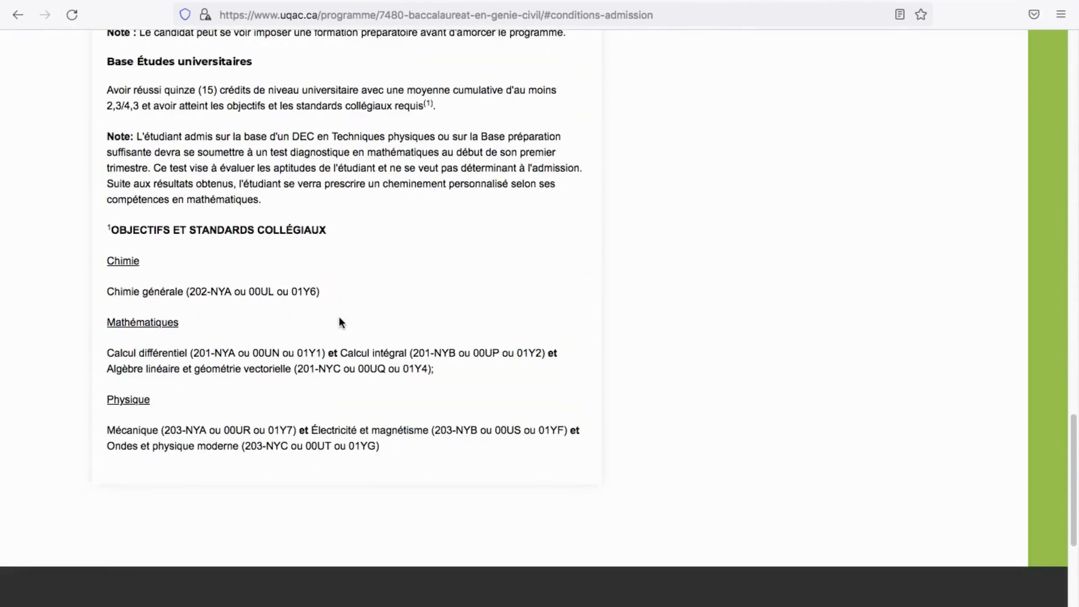
pyautogui.scroll(17, 340, 319)
pyautogui.scroll(15, 339, 316)
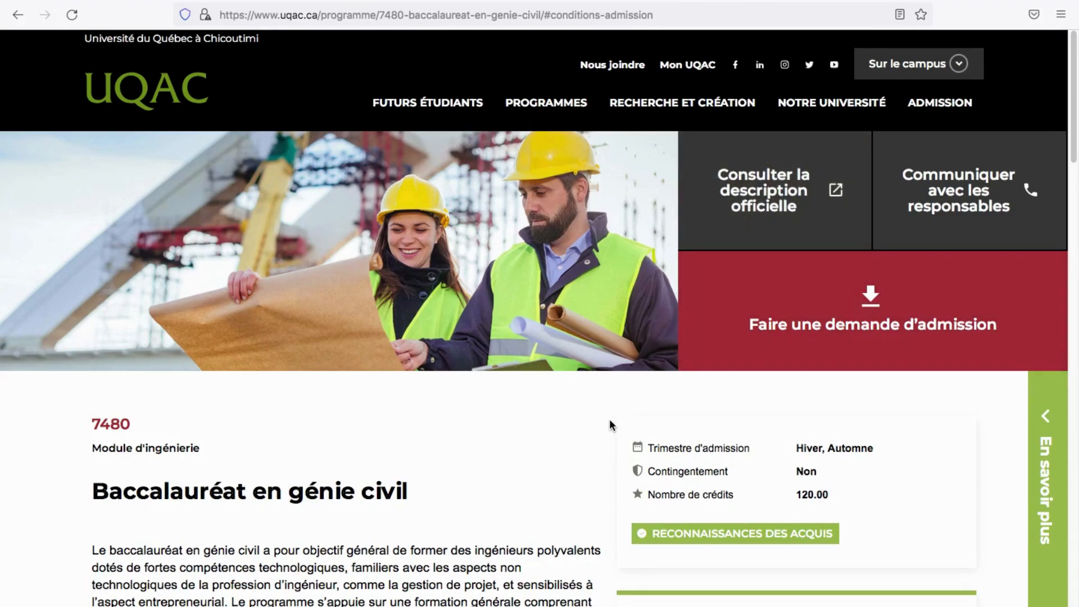
# Start an admission request from the génie civil page and open the registrar's Étape 2 card
pyautogui.scroll(-3, 609, 419)
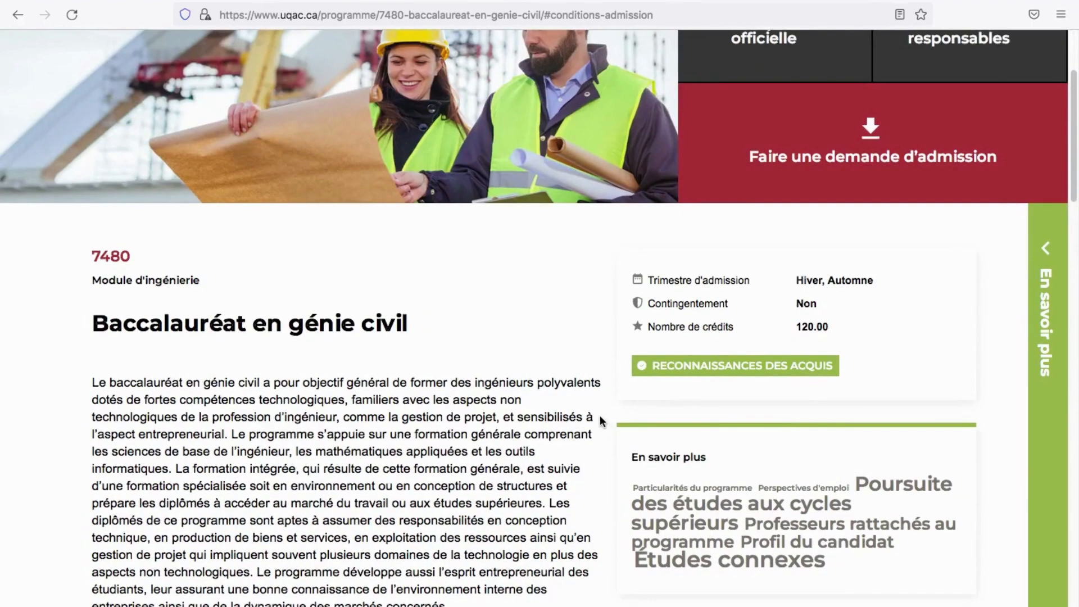
pyautogui.scroll(3, 550, 363)
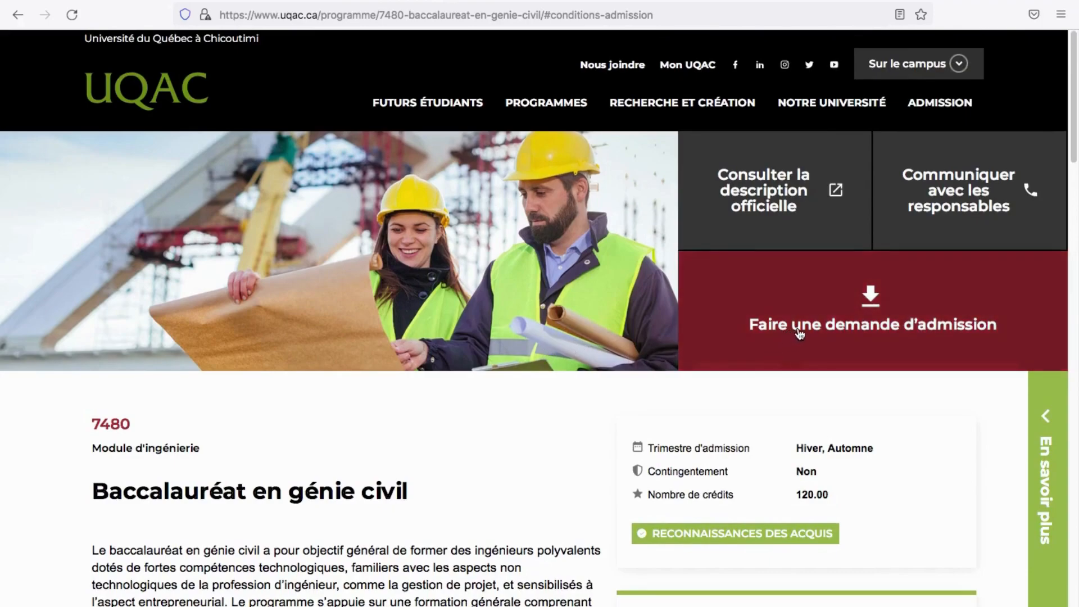
pyautogui.click(815, 320)
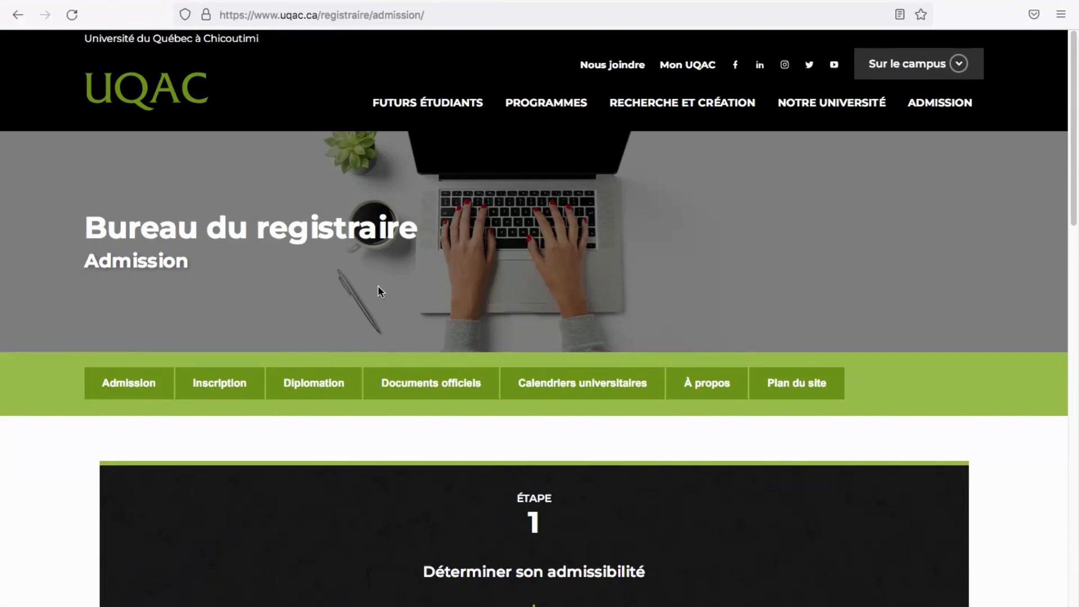
pyautogui.scroll(-3, 381, 316)
pyautogui.scroll(-8, 380, 316)
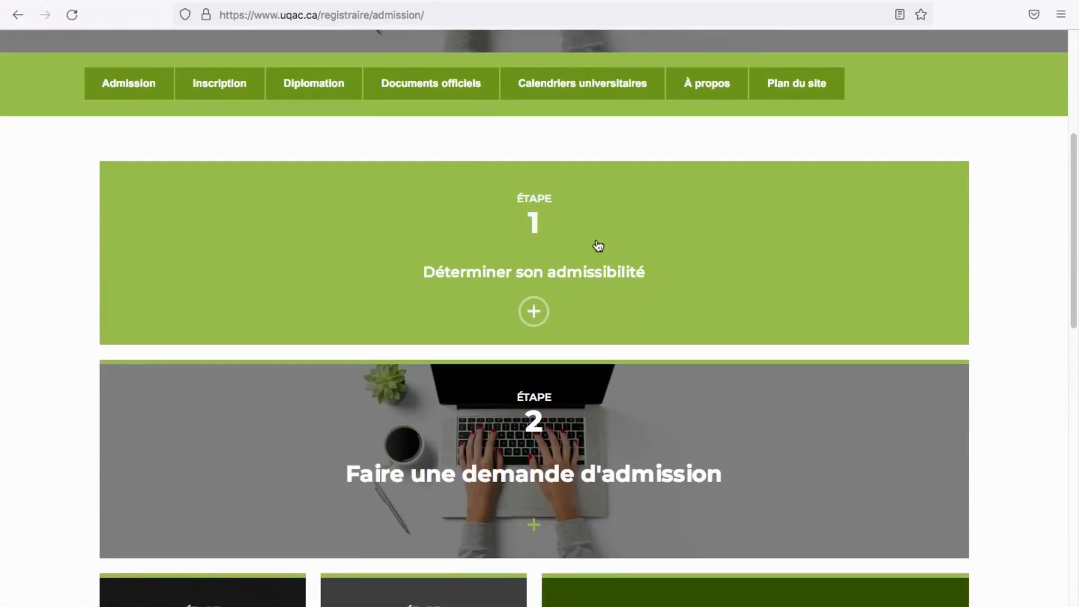
pyautogui.scroll(-4, 549, 440)
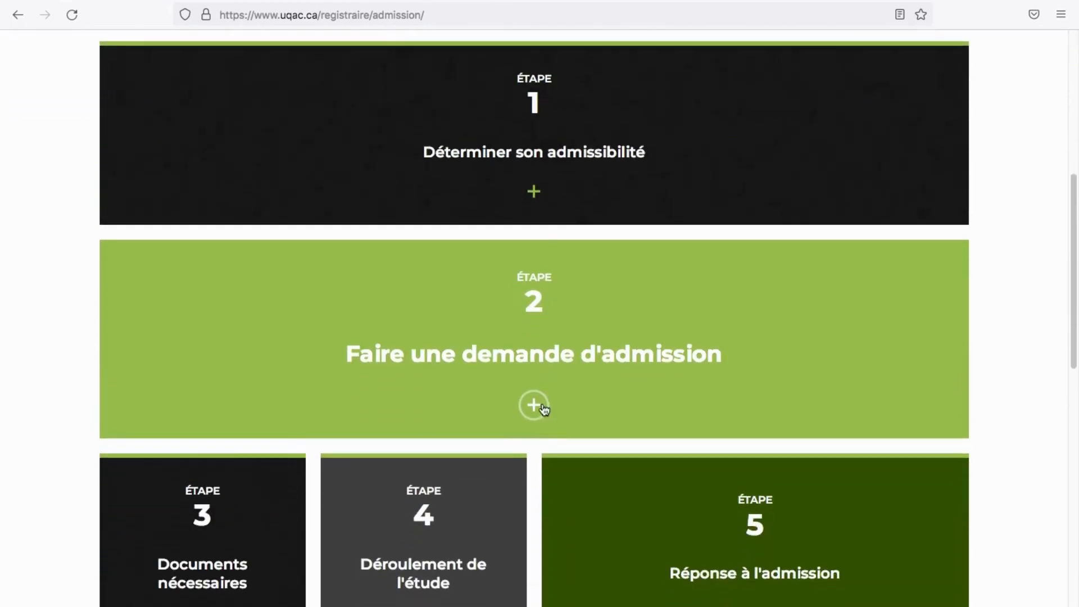
pyautogui.click(469, 322)
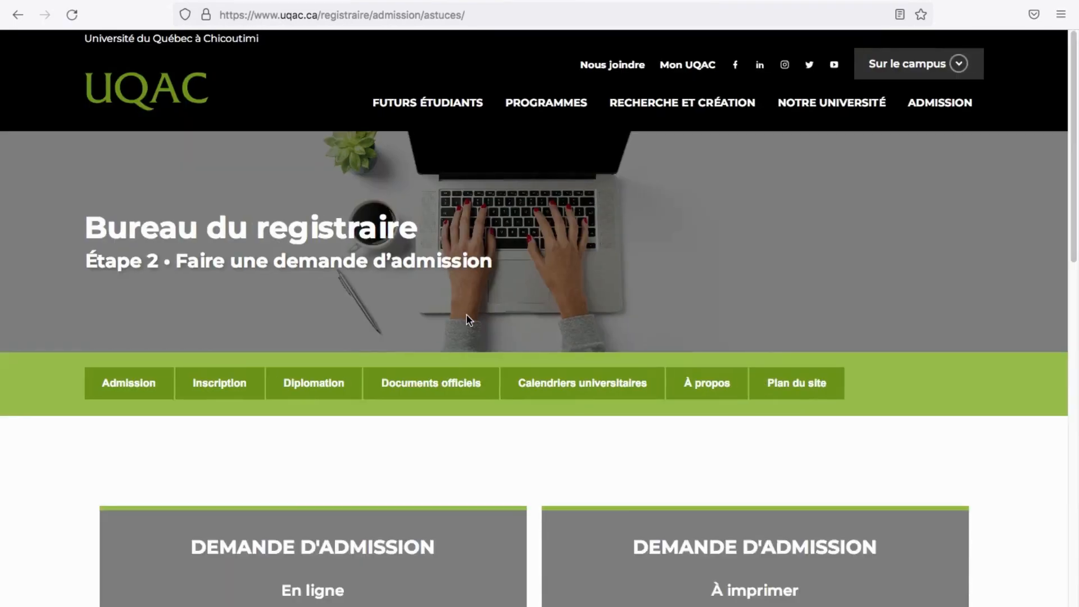
# Highlight the sentence about the 30 $ and 50 $ application fees on the Étape 2 page
pyautogui.scroll(-2, 468, 316)
pyautogui.scroll(-5, 467, 315)
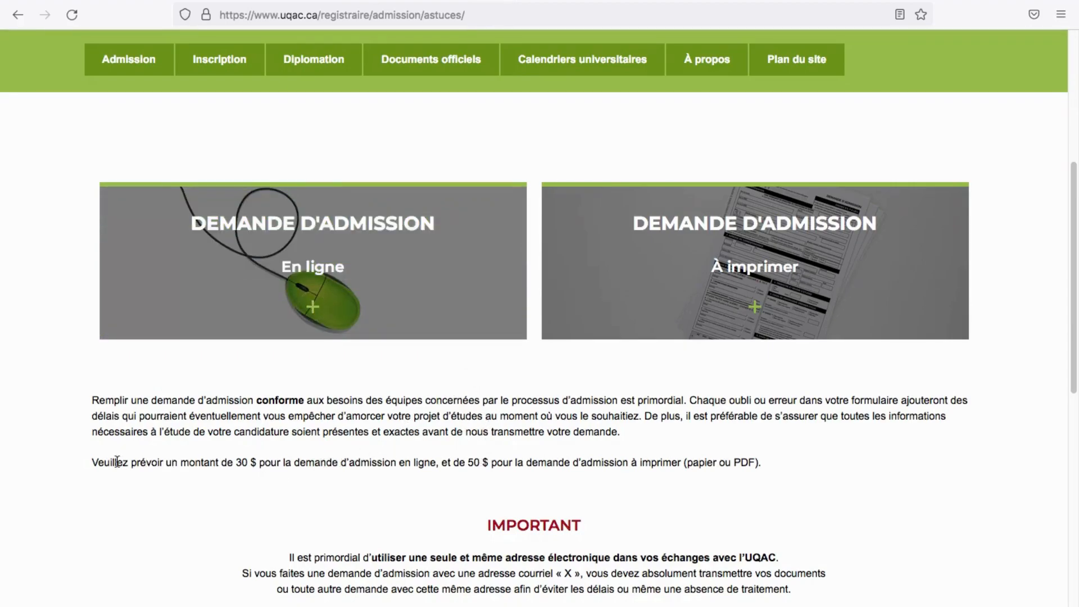
pyautogui.moveTo(92, 461); pyautogui.dragTo(434, 474)
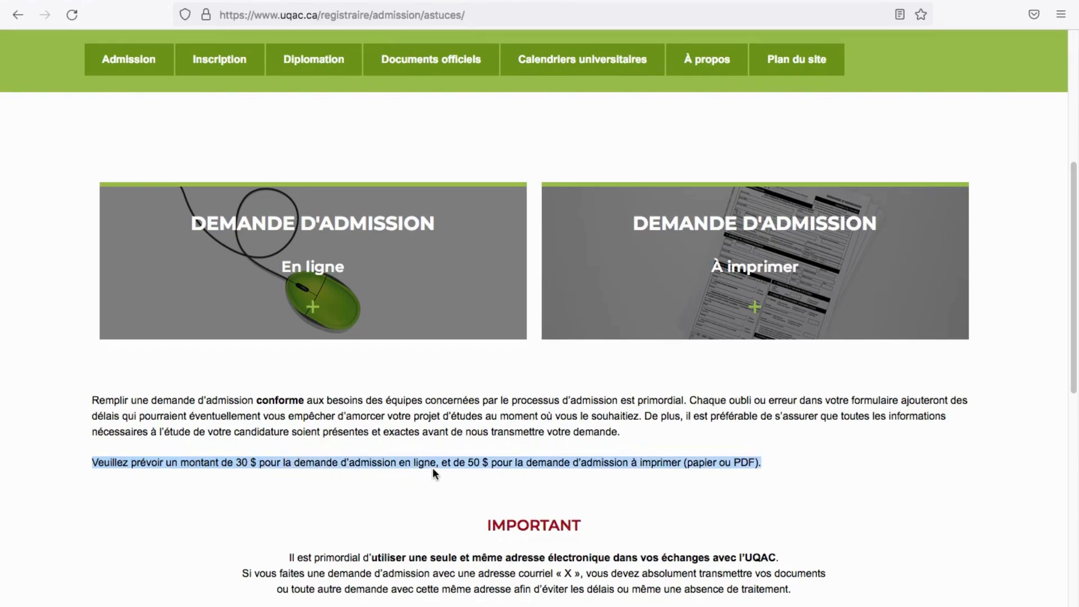
pyautogui.click(448, 461)
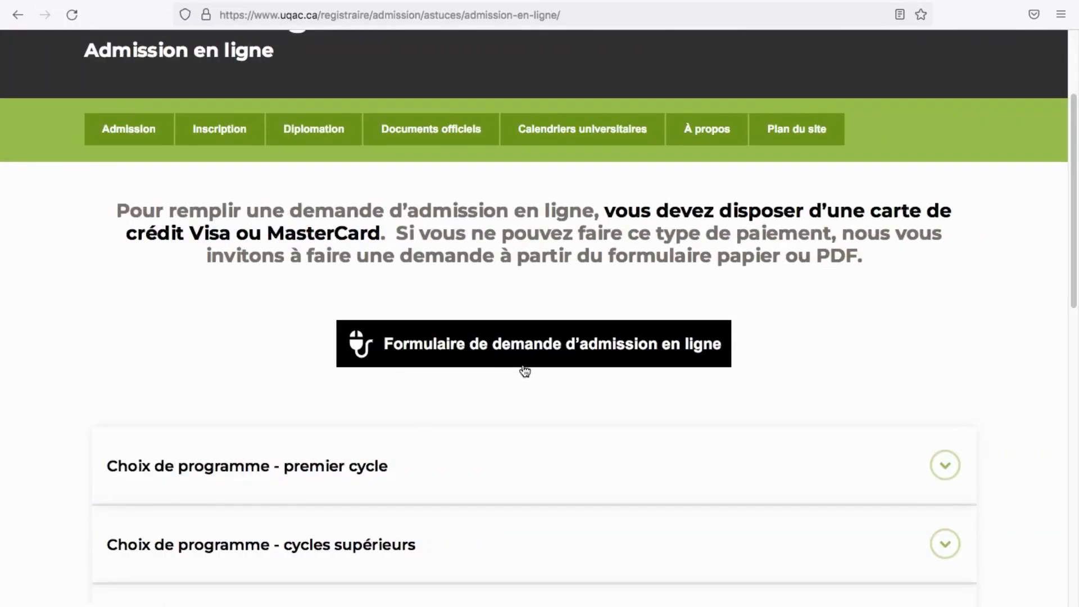
# Open 'Formulaire de demande d'admission en ligne' and start the 'Demande d'admission en ligne' application
pyautogui.click(598, 358)
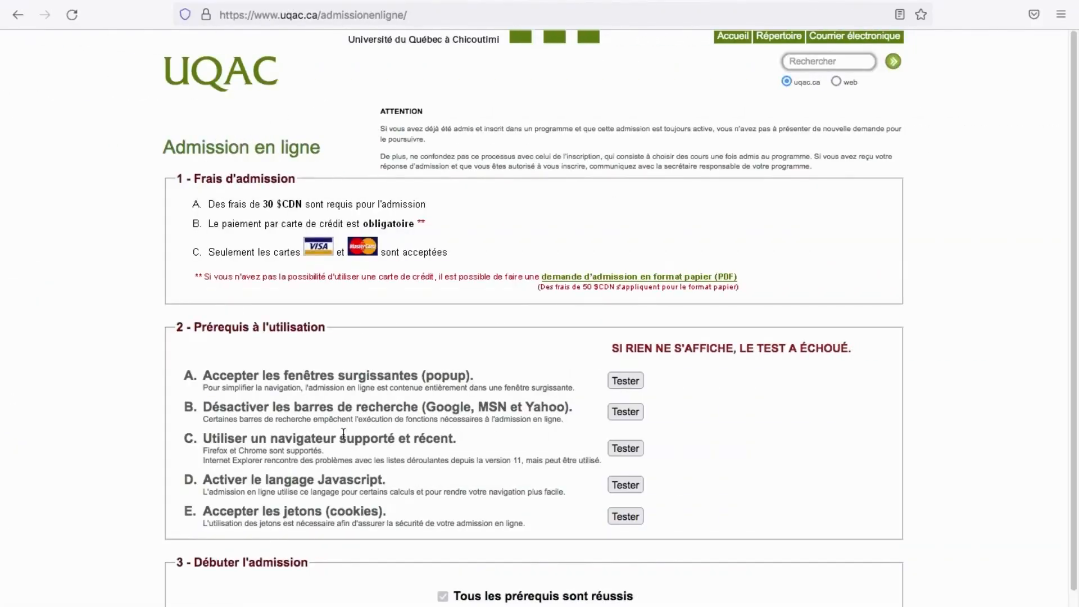
pyautogui.scroll(-2, 544, 311)
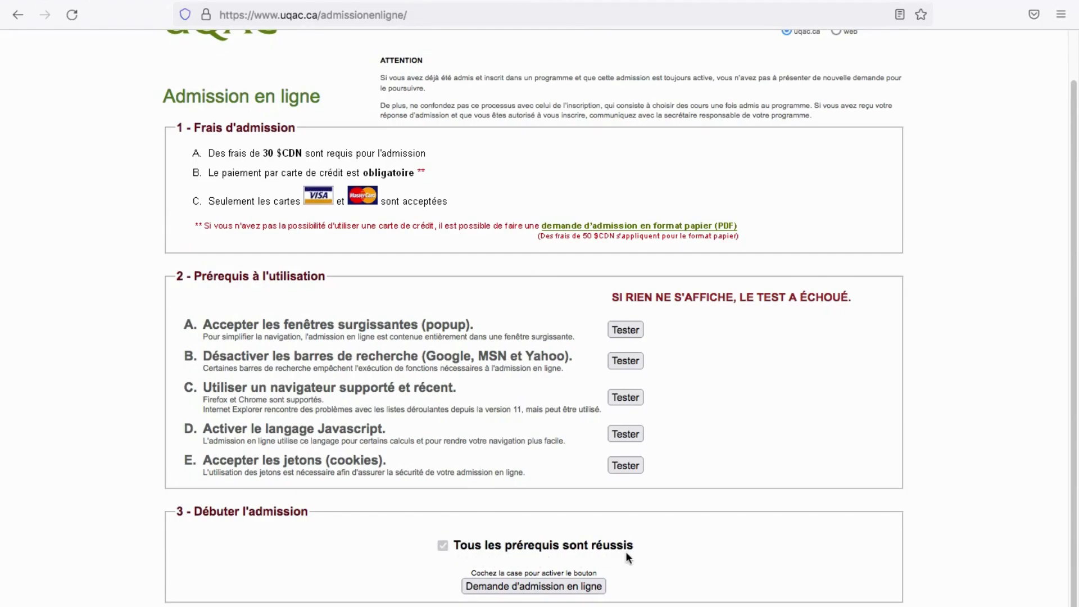
pyautogui.click(512, 592)
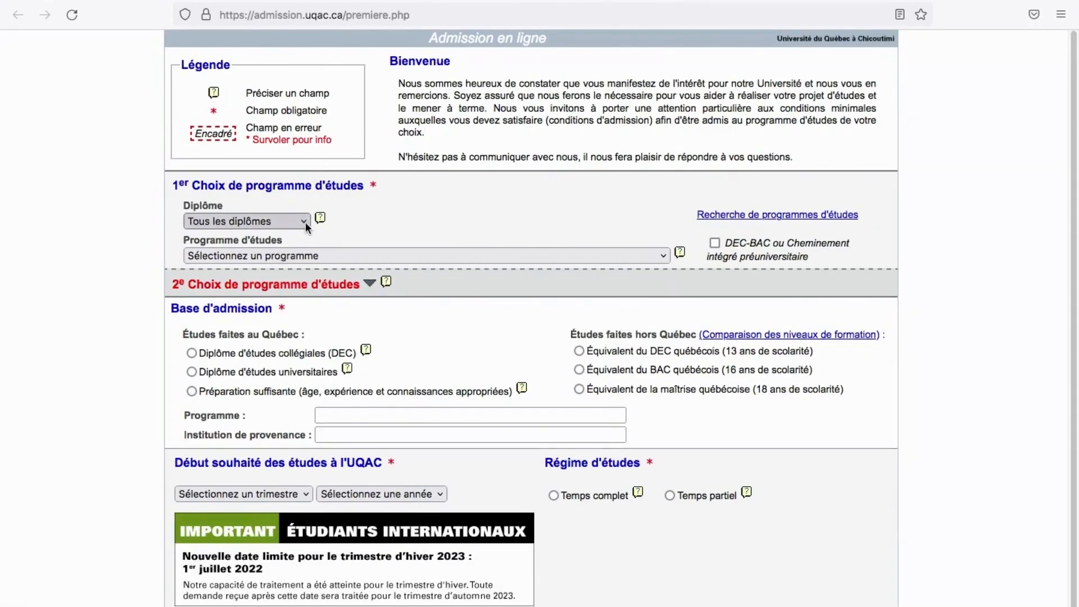
# Set the first choice to diploma Baccalauréat and programme Baccalauréat en génie civil (7480)
pyautogui.click(305, 221)
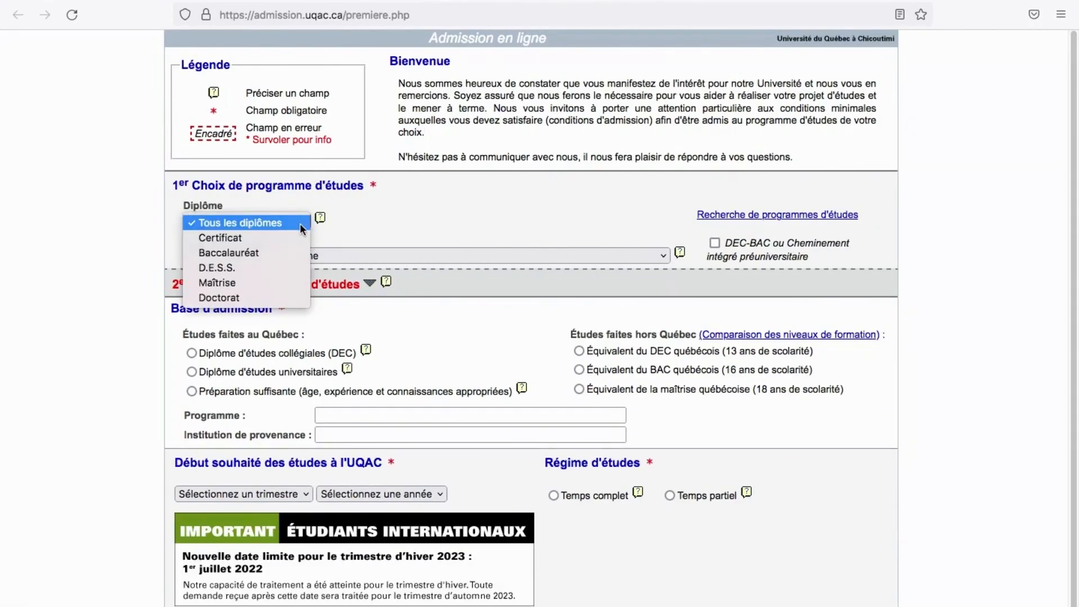
pyautogui.click(278, 251)
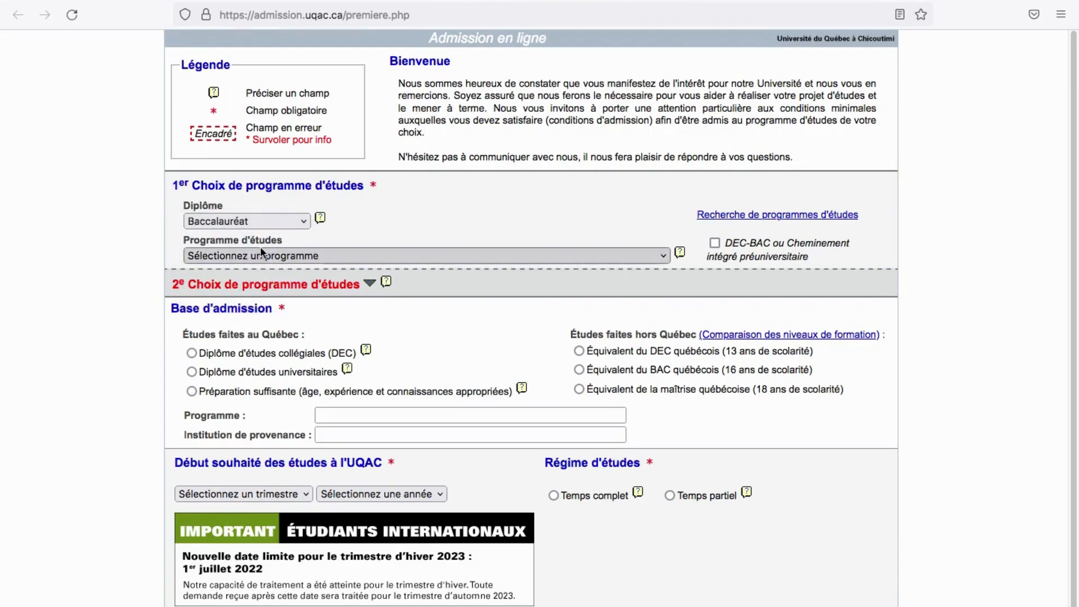
pyautogui.click(258, 254)
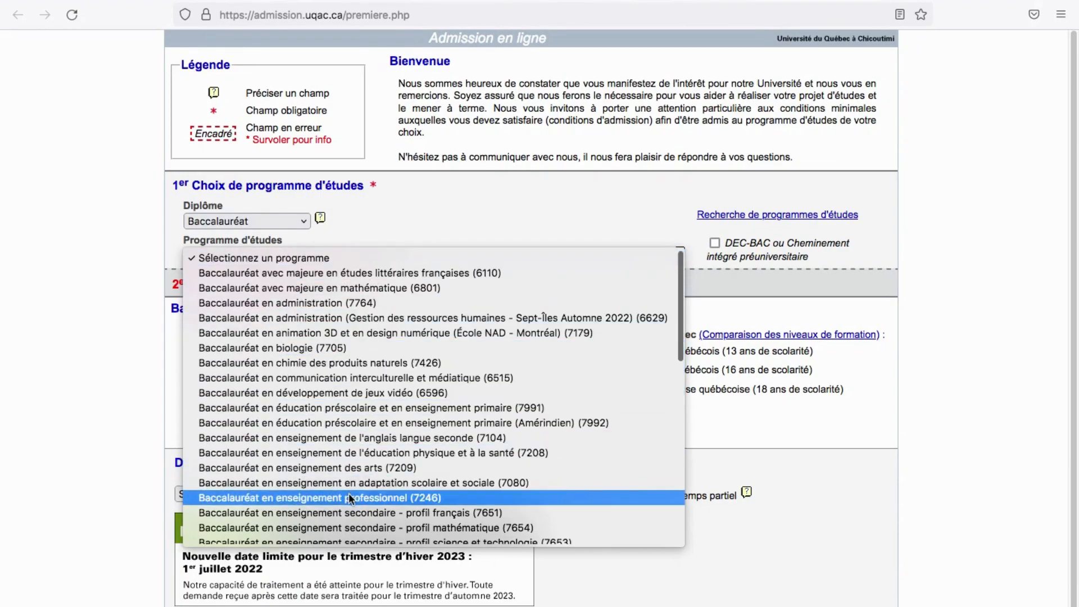
pyautogui.scroll(-1, 357, 450)
pyautogui.scroll(-3, 357, 453)
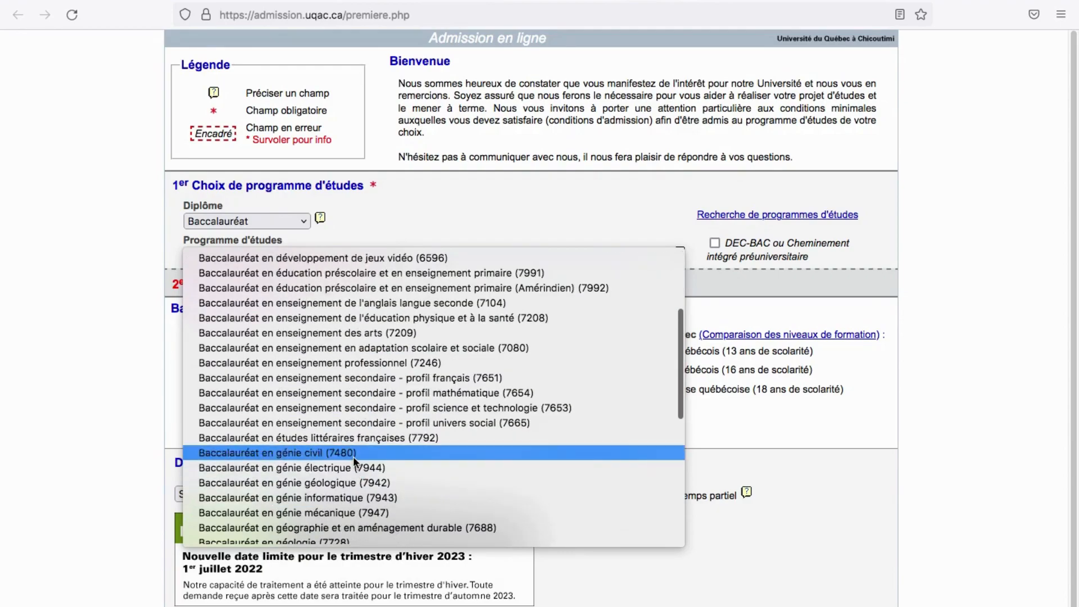
pyautogui.click(353, 456)
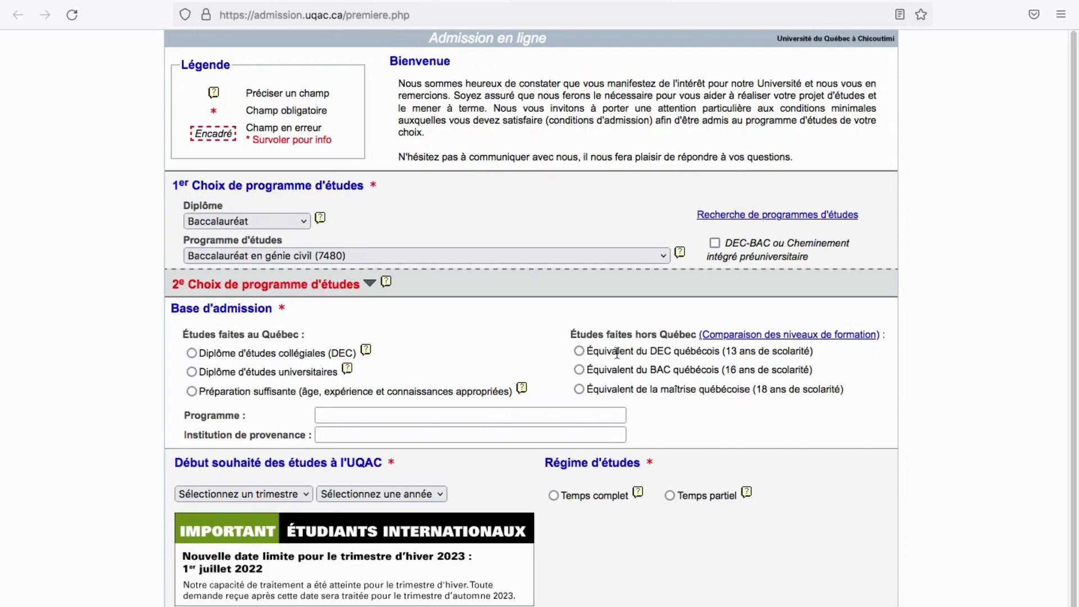
# Choose Équivalent du DEC québécois as the admission basis and return to the admission form
pyautogui.click(580, 351)
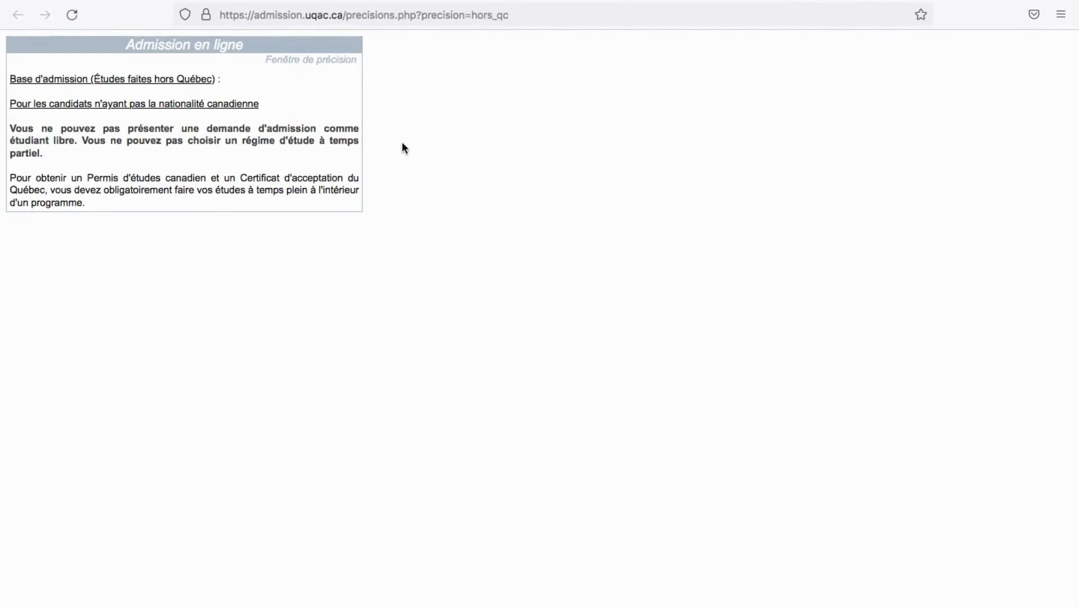
pyautogui.press('super+w')
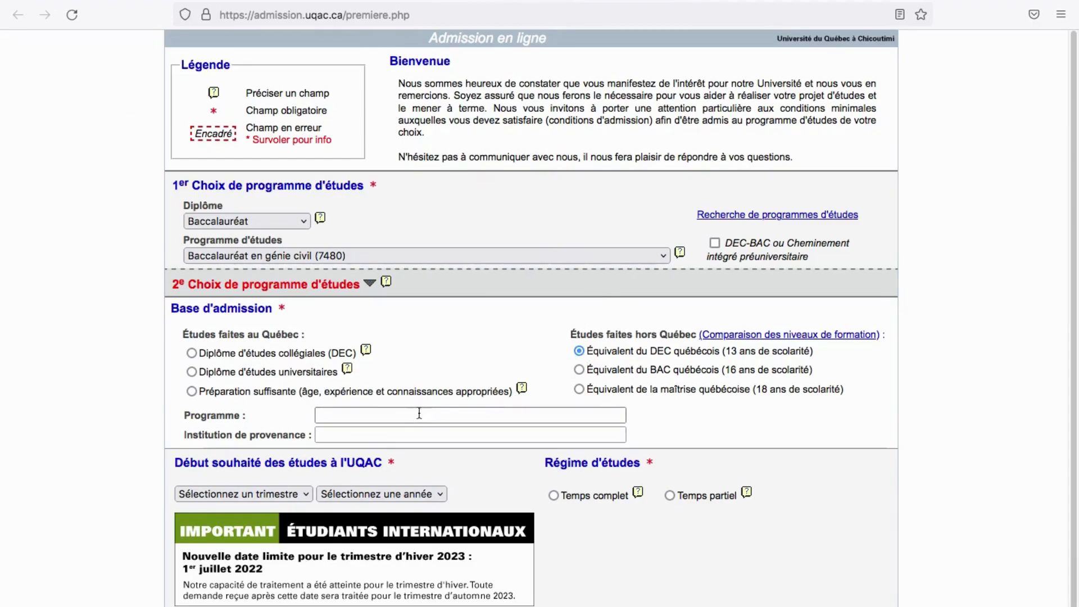
pyautogui.scroll(-1, 264, 421)
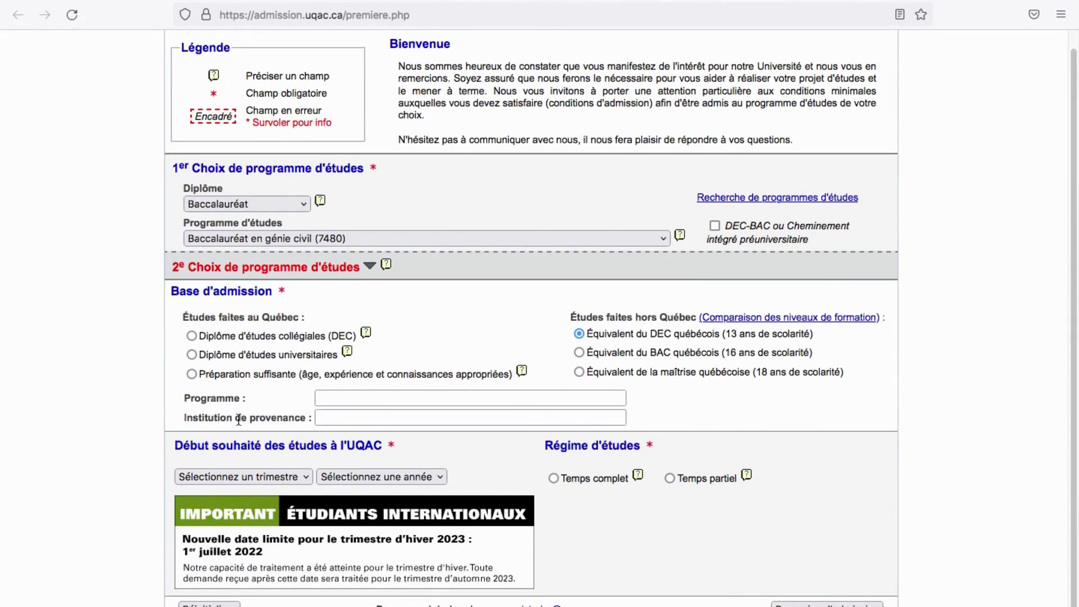
# Enter Baccalaureat as the previous programme and Lycee moderne de fade as the institution of origin
pyautogui.click(357, 397)
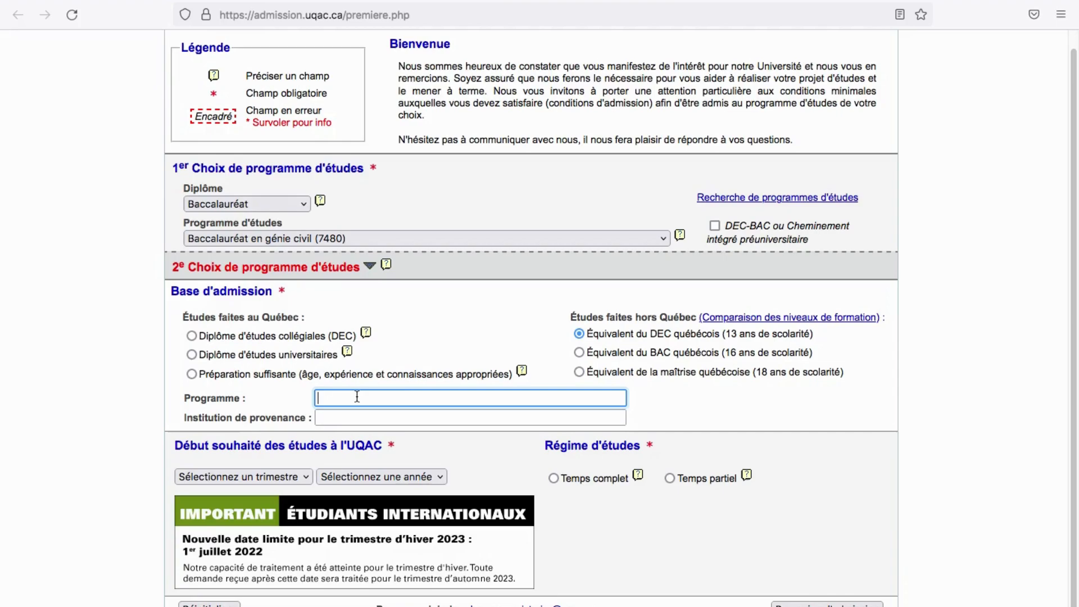
pyautogui.write('Baccalaureat')
pyautogui.click(381, 418)
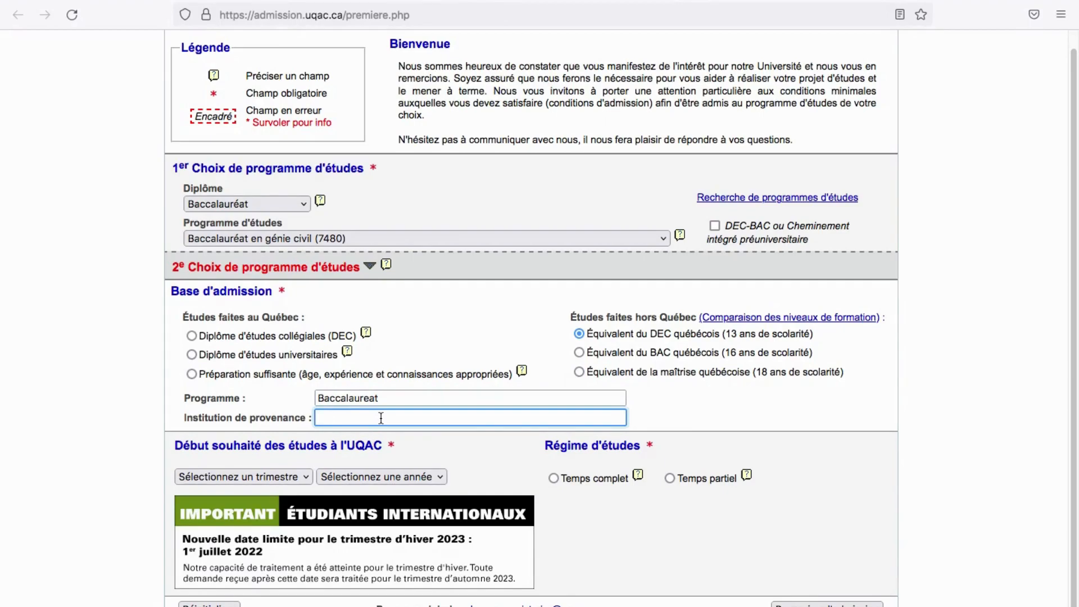
pyautogui.write('Lycee moderne de fade')
pyautogui.click(233, 479)
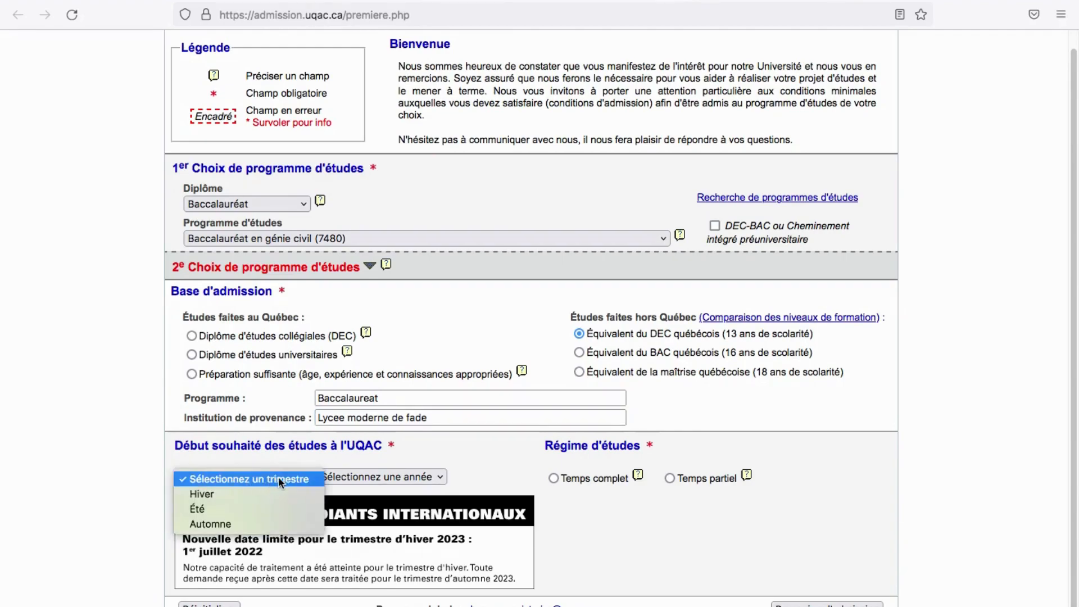
pyautogui.click(221, 523)
pyautogui.click(385, 476)
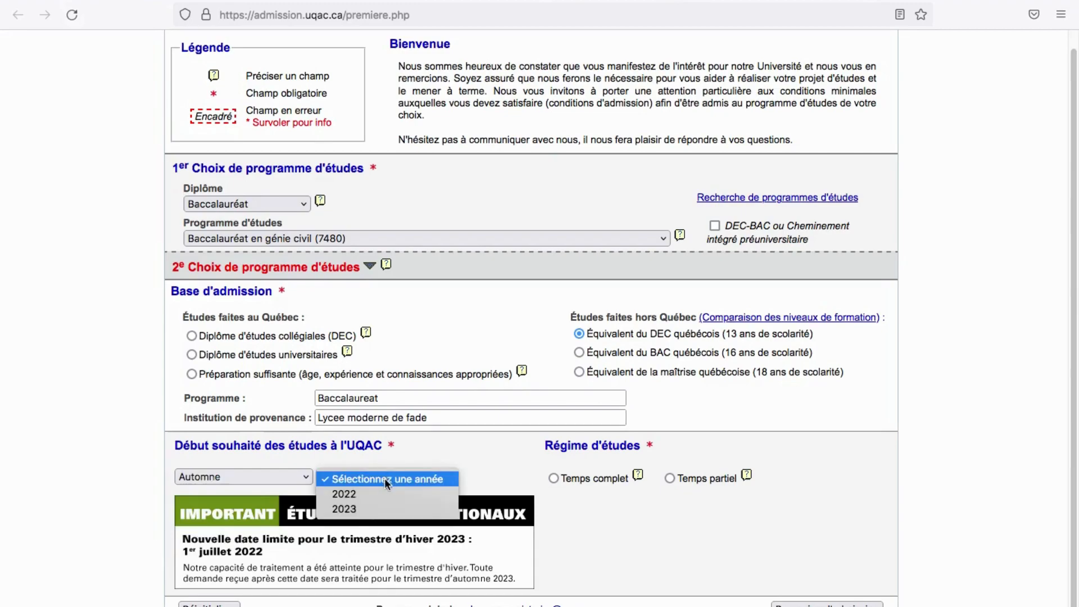
pyautogui.click(369, 505)
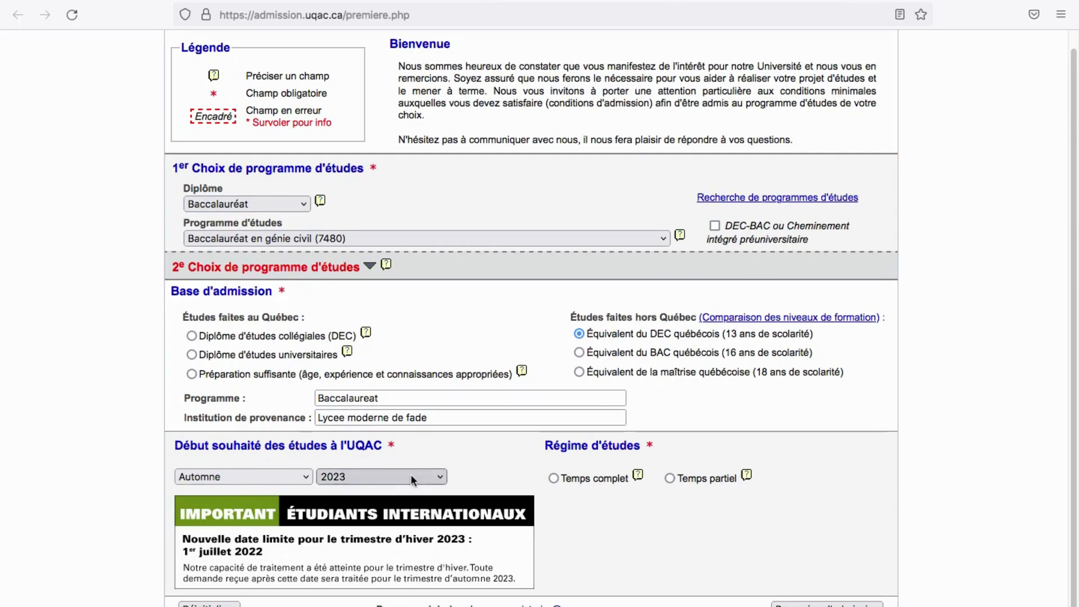
pyautogui.click(554, 479)
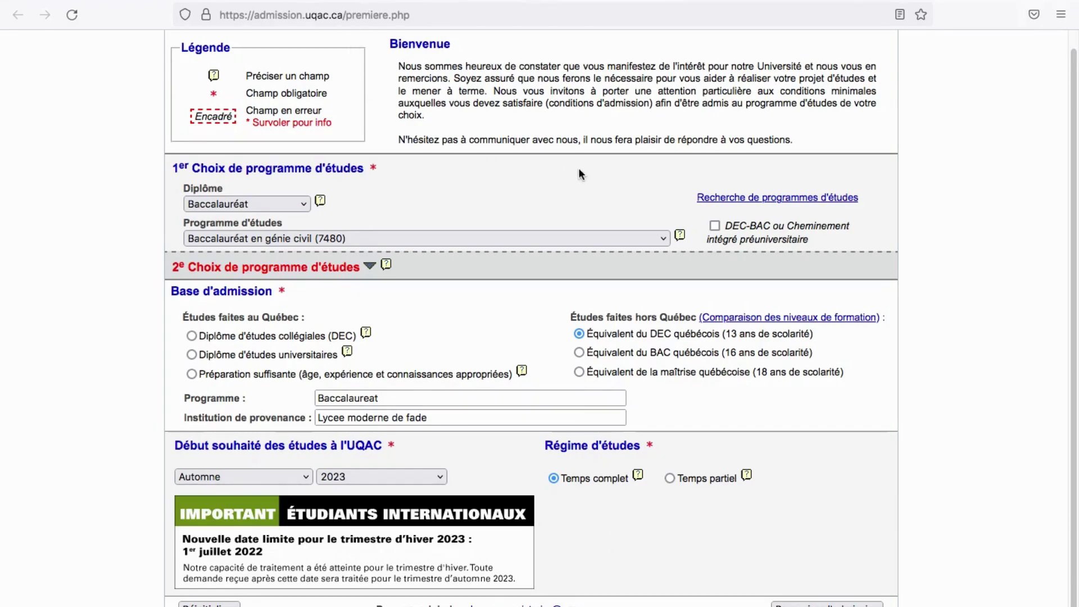
pyautogui.scroll(1, 579, 171)
pyautogui.scroll(-1, 581, 181)
# Submit the program choice and move from the Étape 1 information page to Étape 2 – Identification
pyautogui.click(827, 604)
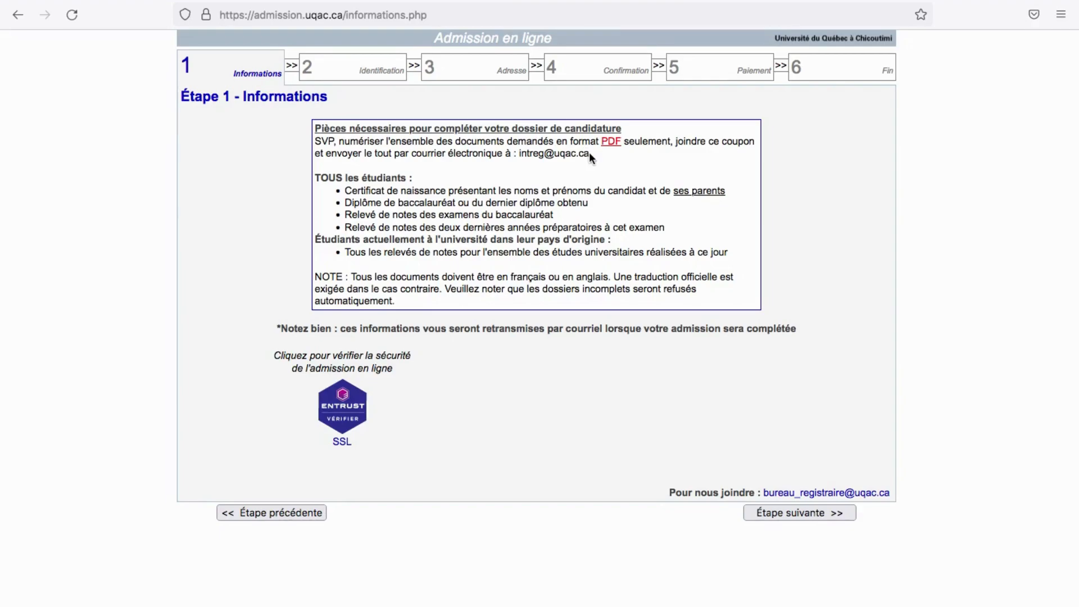
pyautogui.moveTo(519, 154); pyautogui.dragTo(582, 155)
pyautogui.click(787, 514)
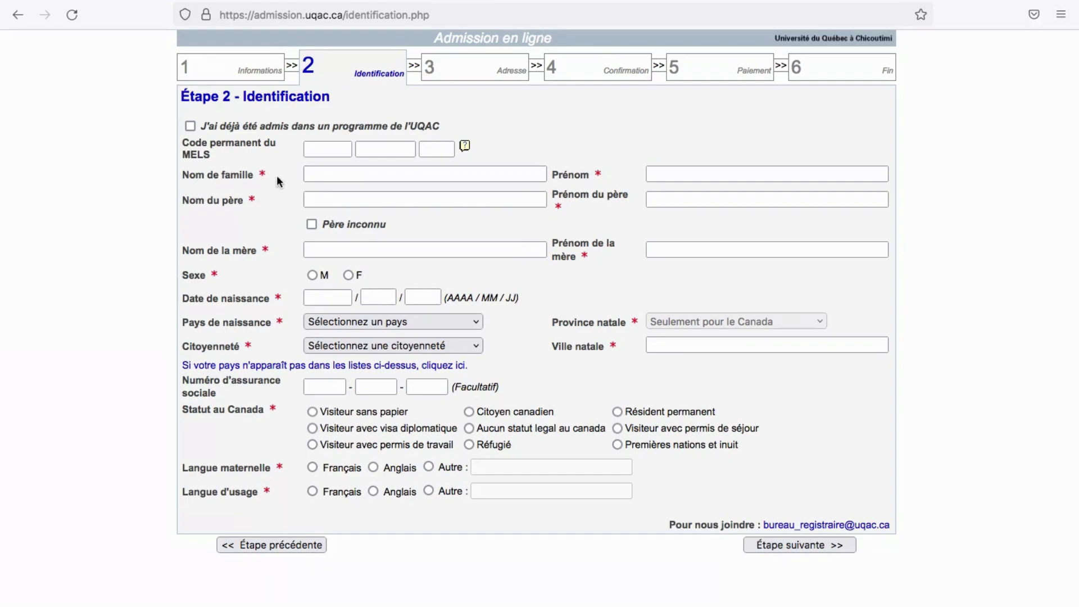
# Fill in the applicant's family name and first name
pyautogui.click(347, 172)
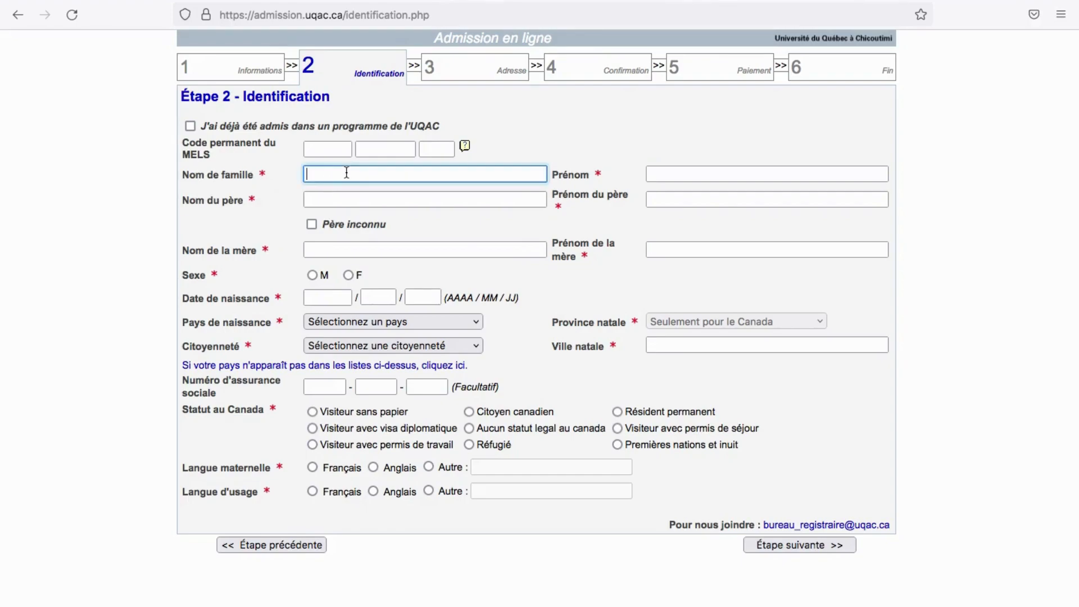
pyautogui.click(689, 175)
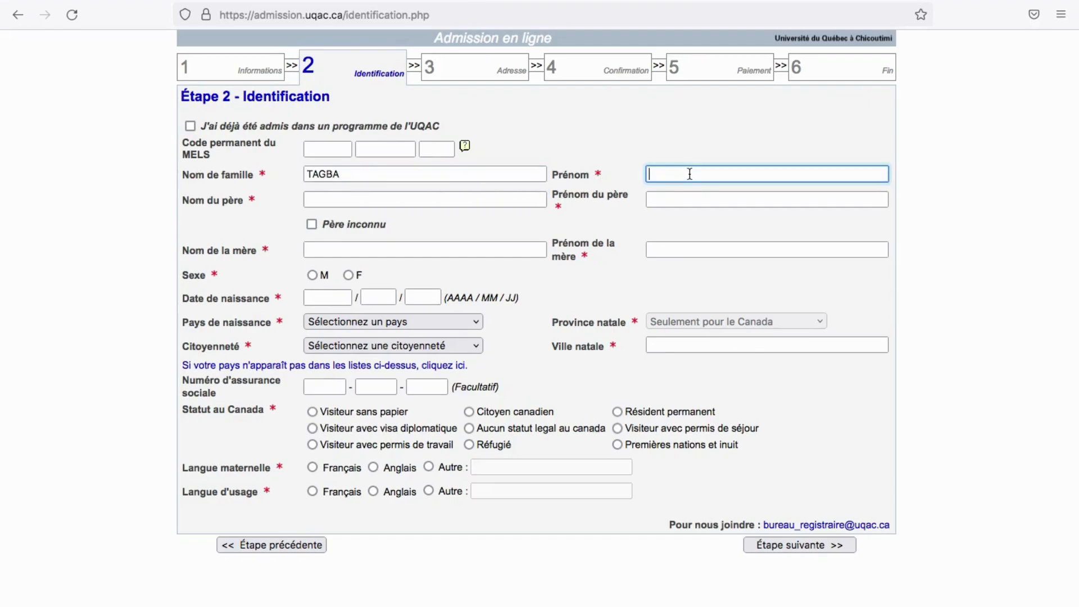
pyautogui.write('r')
pyautogui.press('BackSpace')
# Fill in the father's family name and first name
pyautogui.click(335, 194)
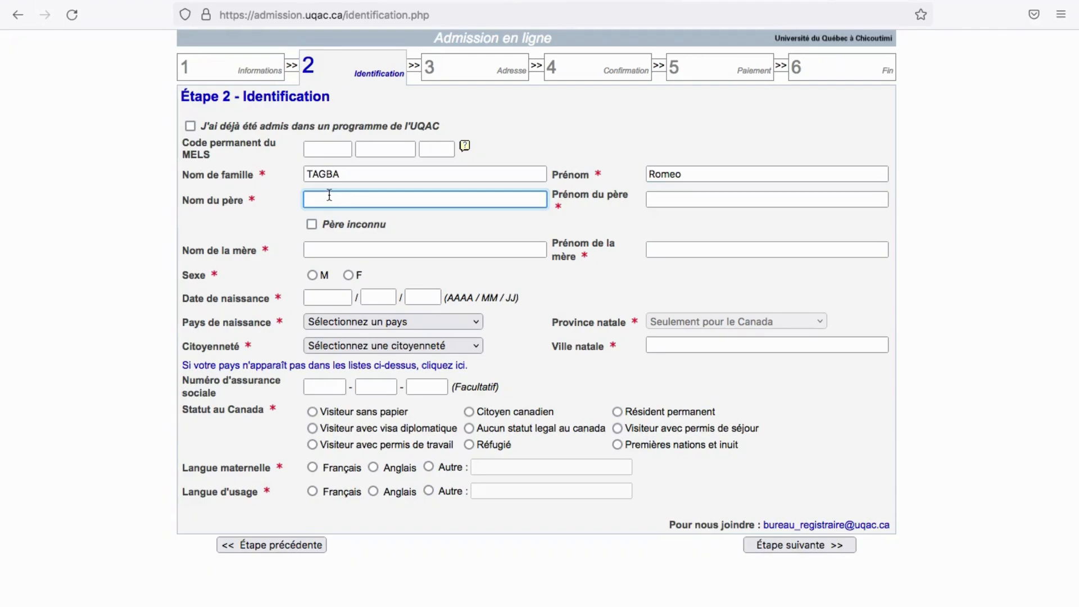
pyautogui.click(684, 198)
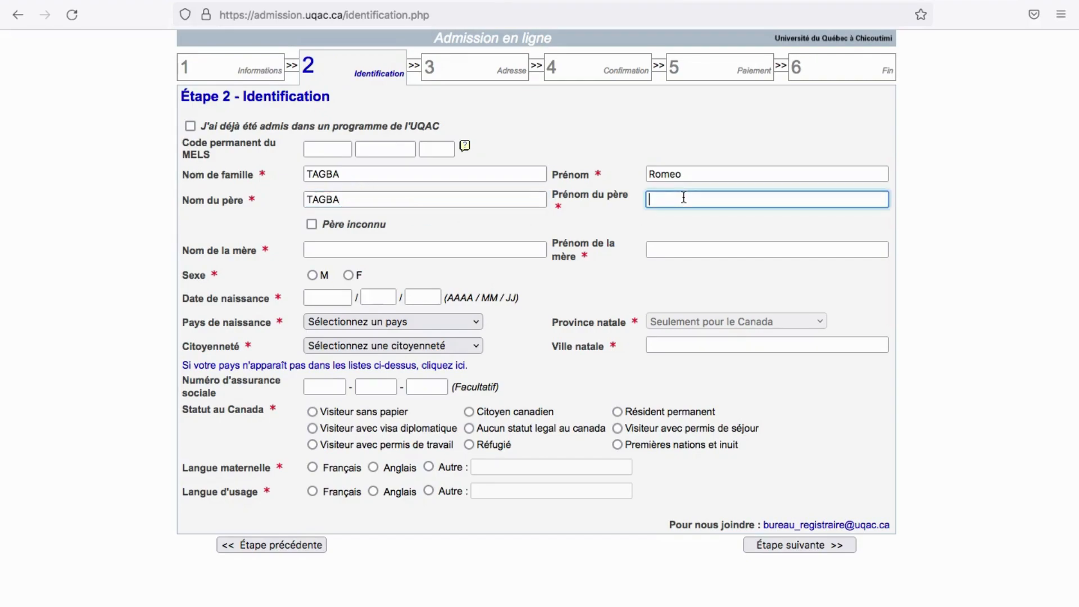
# Fill in the mother's family name and first name, and set Sexe to M
pyautogui.click(314, 249)
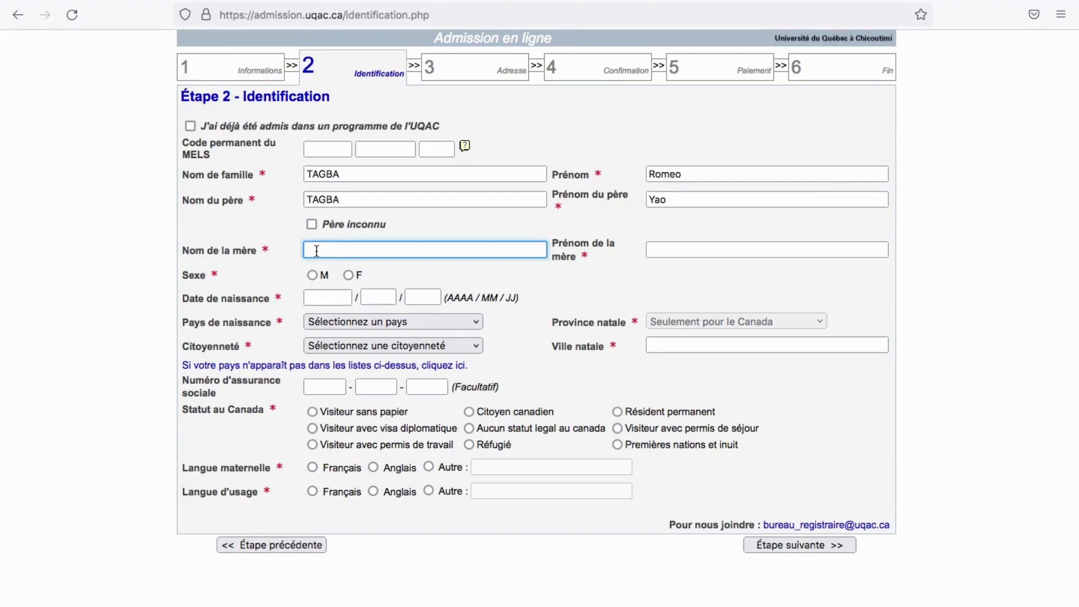
pyautogui.click(676, 250)
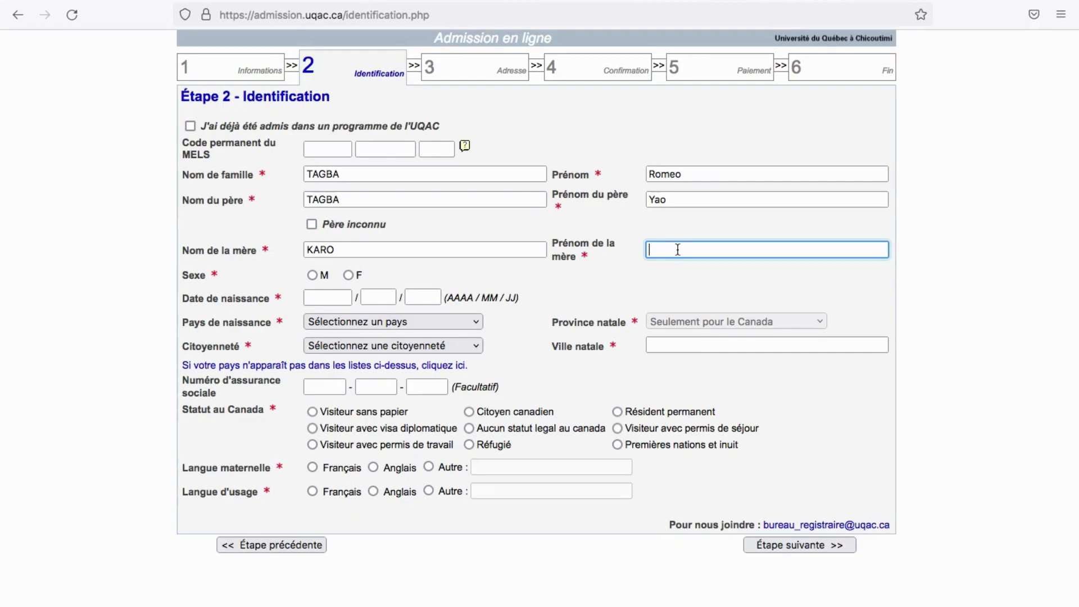
pyautogui.click(312, 275)
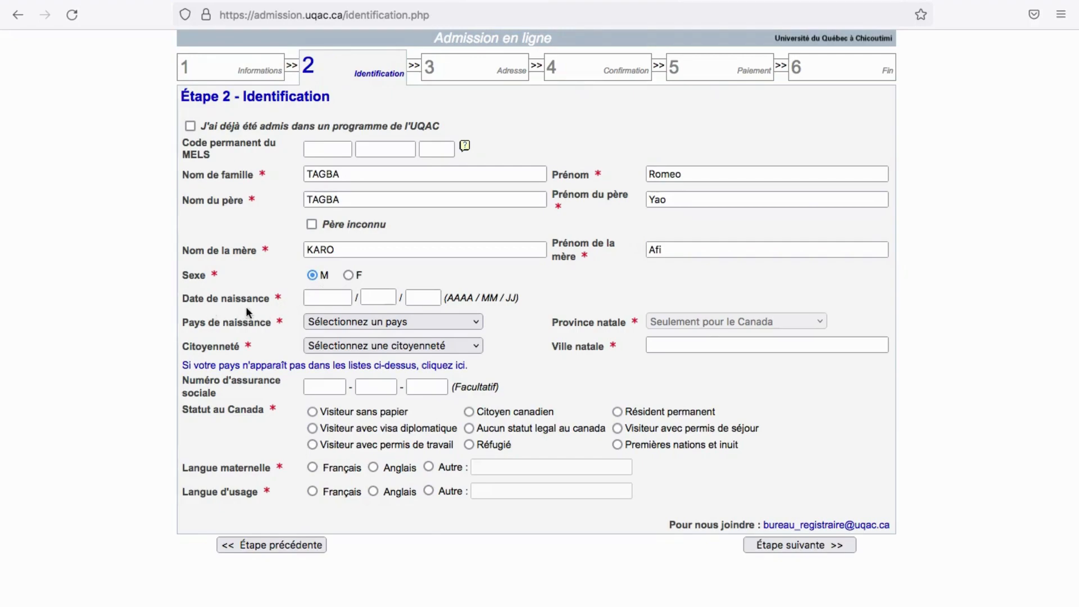
pyautogui.click(330, 295)
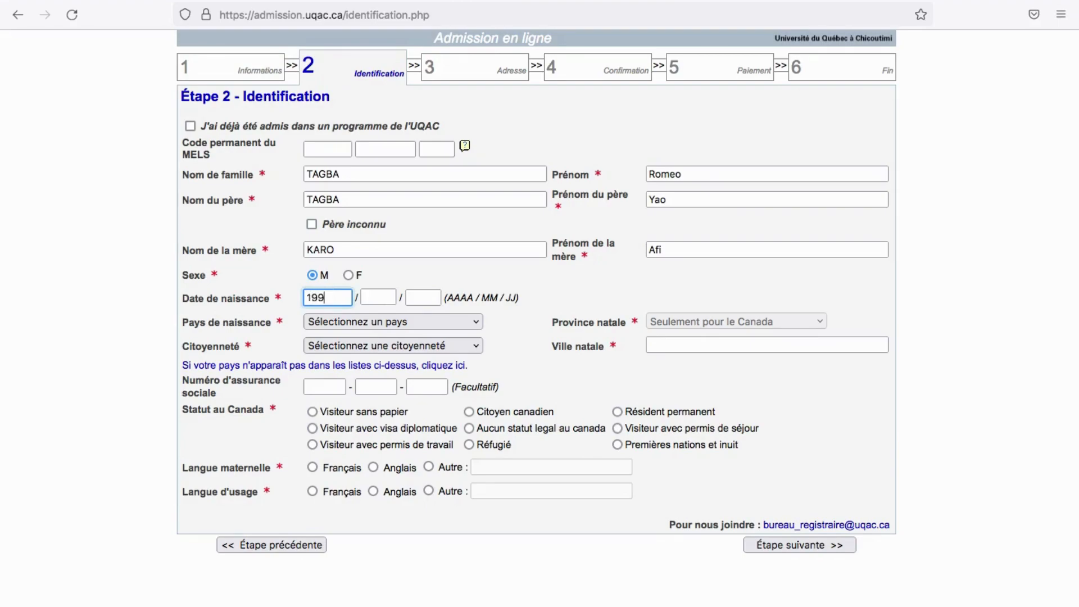
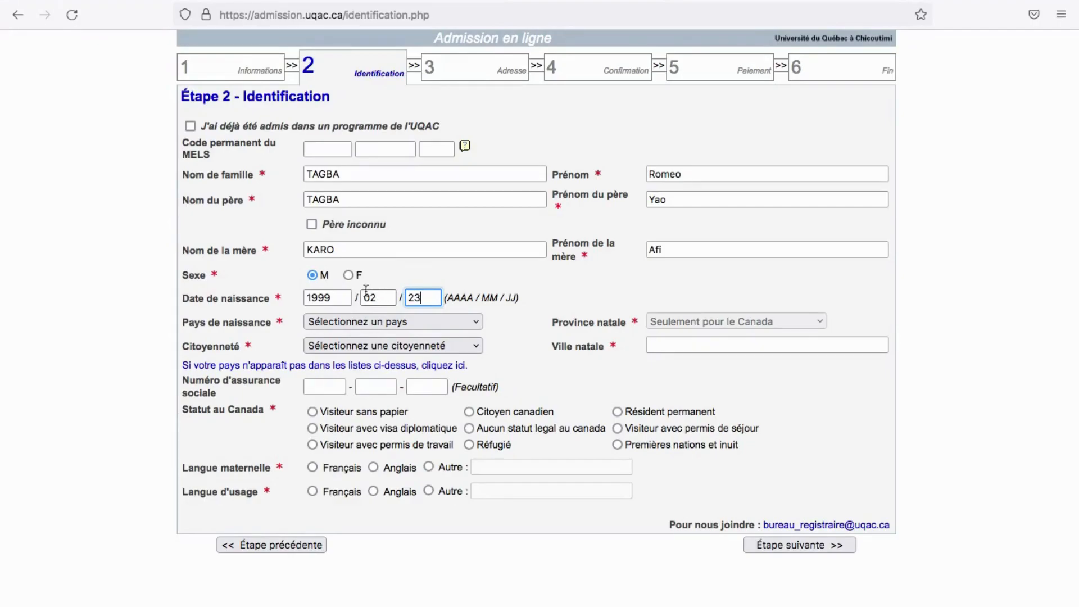
pyautogui.click(348, 322)
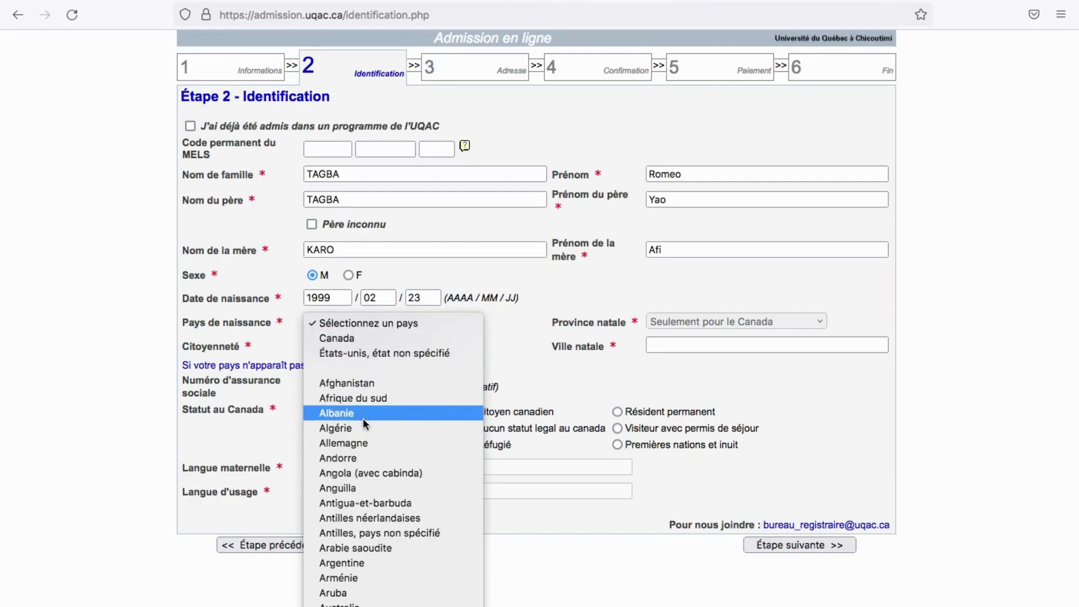
pyautogui.scroll(-10, 363, 438)
pyautogui.scroll(-20, 362, 442)
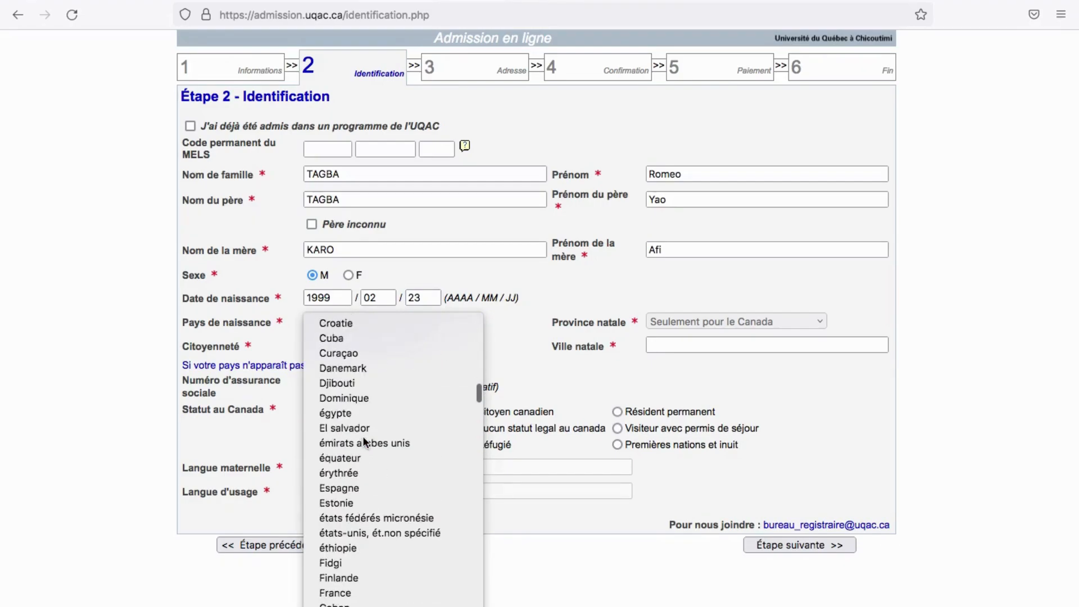
pyautogui.scroll(-20, 365, 442)
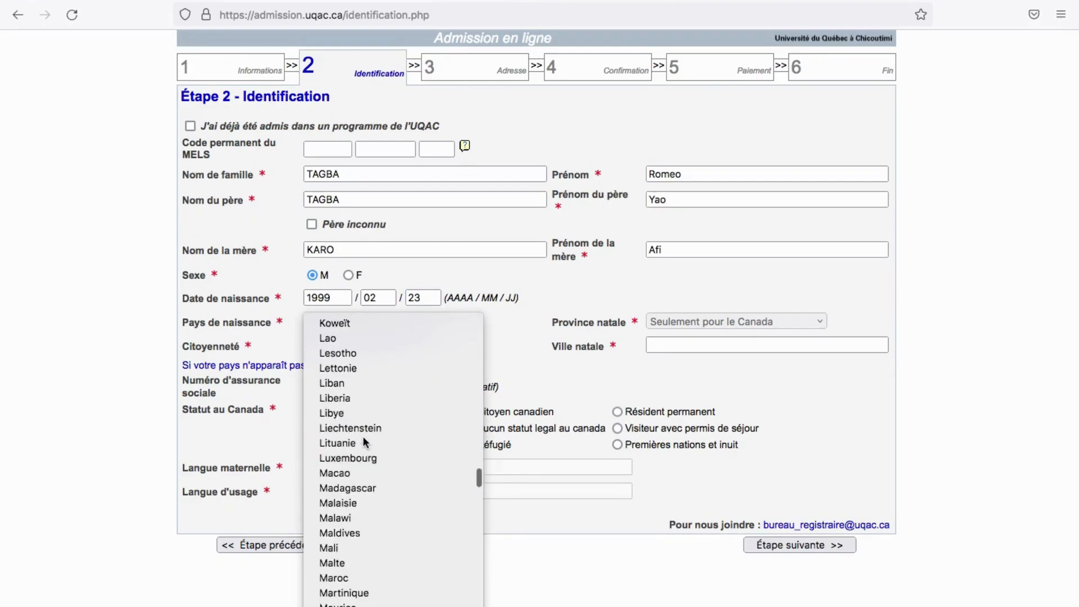
pyautogui.scroll(-3, 363, 442)
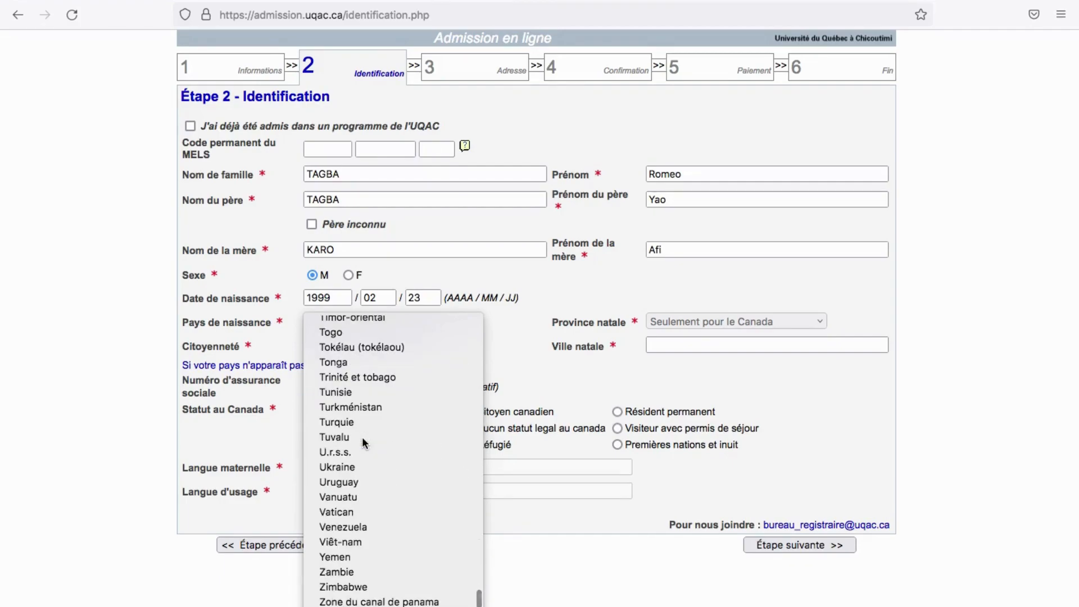
pyautogui.click(346, 347)
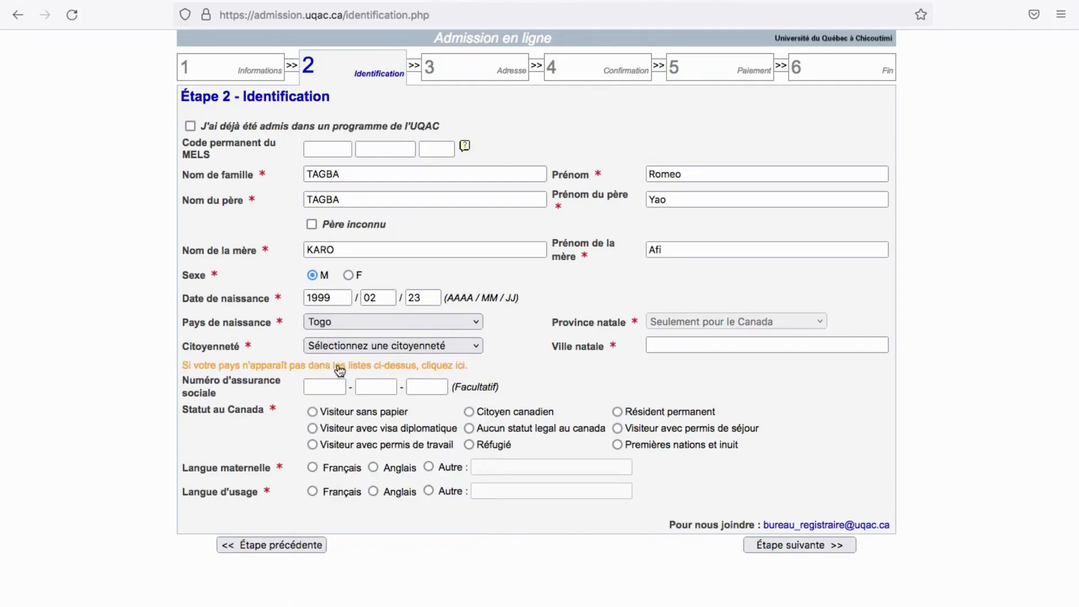
# Set Citoyenneté to Togo
pyautogui.click(329, 346)
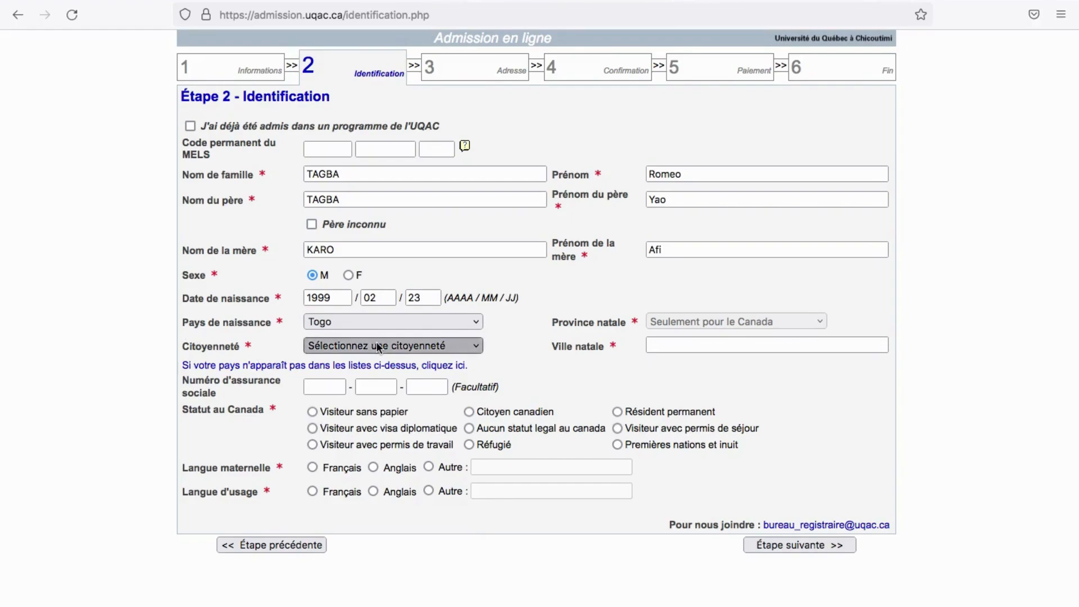
pyautogui.scroll(-4, 355, 486)
pyautogui.scroll(-20, 355, 481)
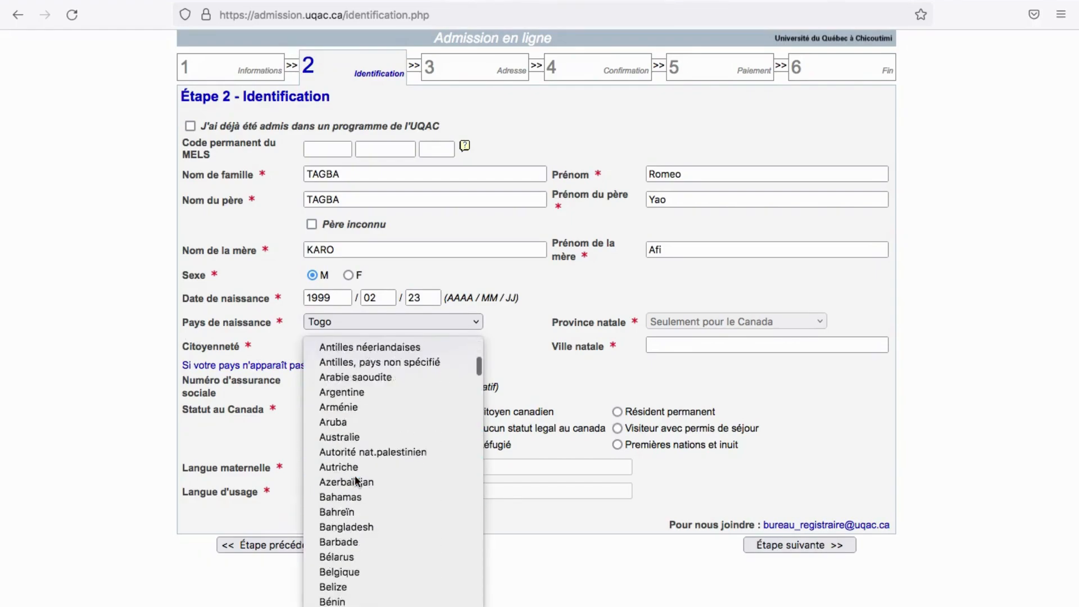
pyautogui.scroll(-10, 355, 476)
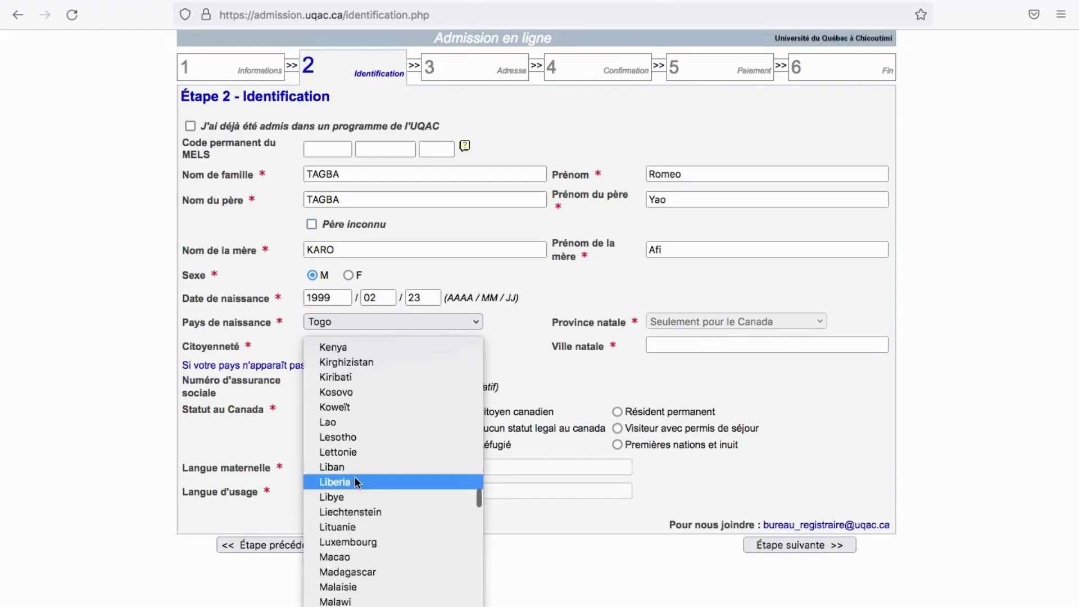
pyautogui.scroll(3, 337, 400)
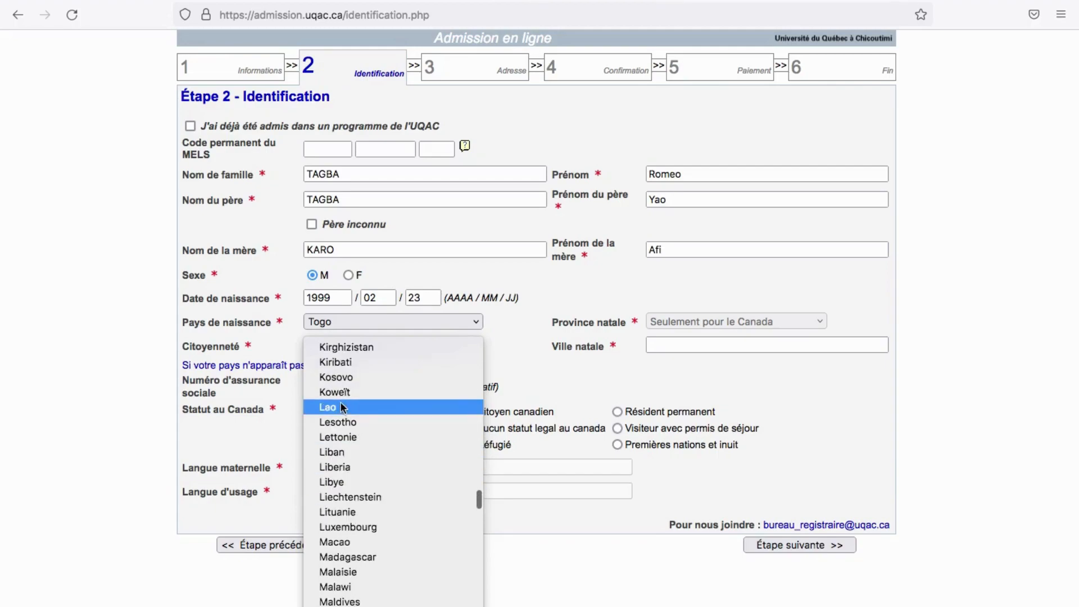
pyautogui.scroll(-5, 342, 442)
pyautogui.scroll(12, 342, 441)
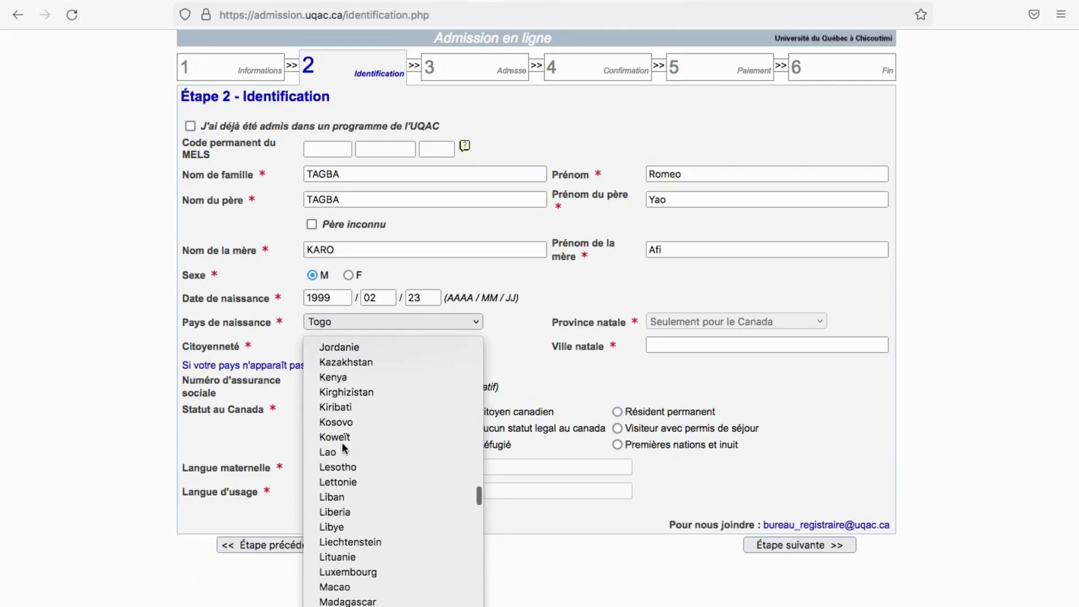
pyautogui.scroll(-8, 342, 442)
pyautogui.scroll(-20, 342, 442)
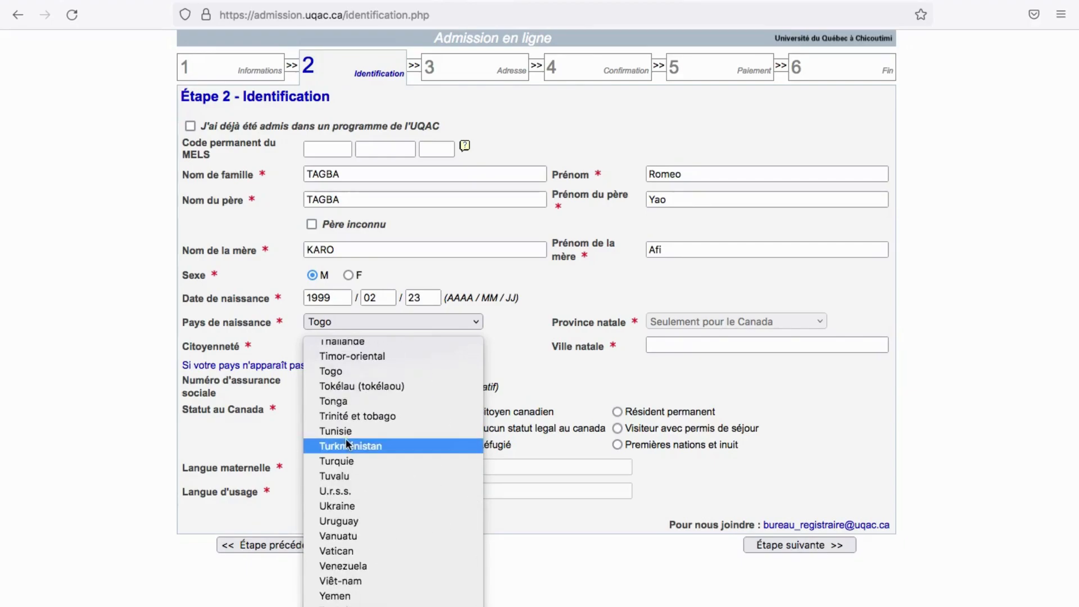
pyautogui.click(337, 370)
pyautogui.click(679, 344)
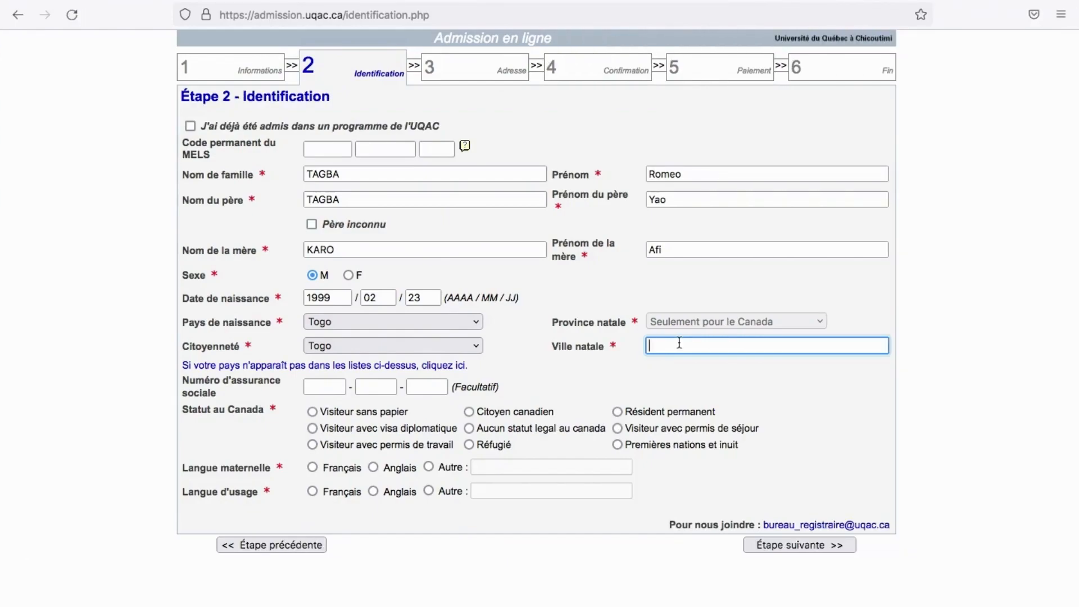
# Enter Lome as the birth city and choose 'Visiteur avec permis de séjour' as status
pyautogui.write('LO')
pyautogui.press('BackSpace')
pyautogui.write('ome')
pyautogui.click(617, 429)
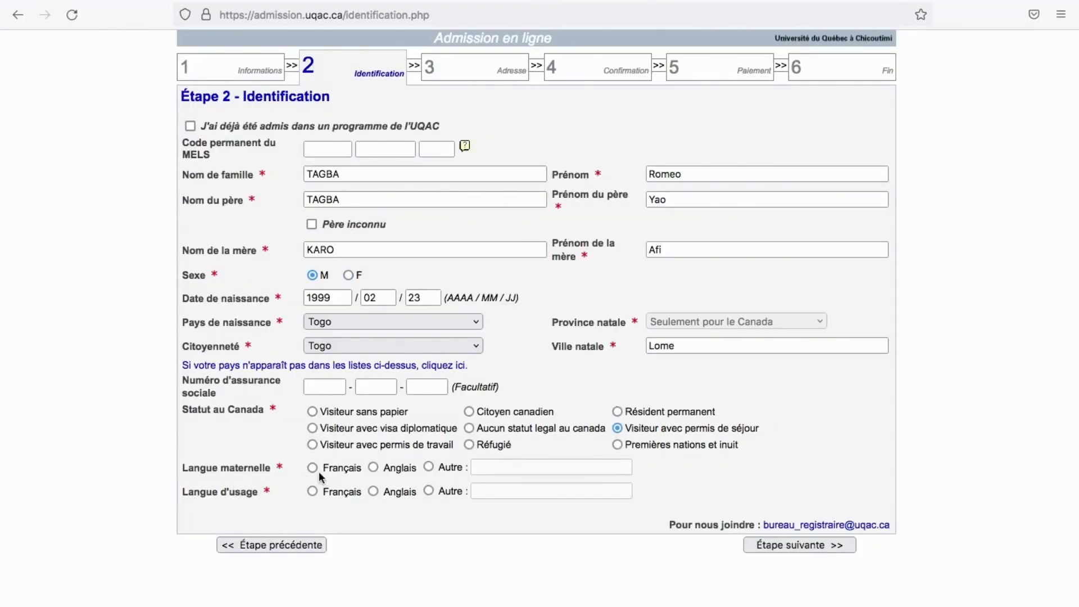
# Set mother tongue to Autre with Ewe, usage language Français, and continue to Étape 3
pyautogui.click(313, 468)
pyautogui.click(429, 468)
pyautogui.click(502, 467)
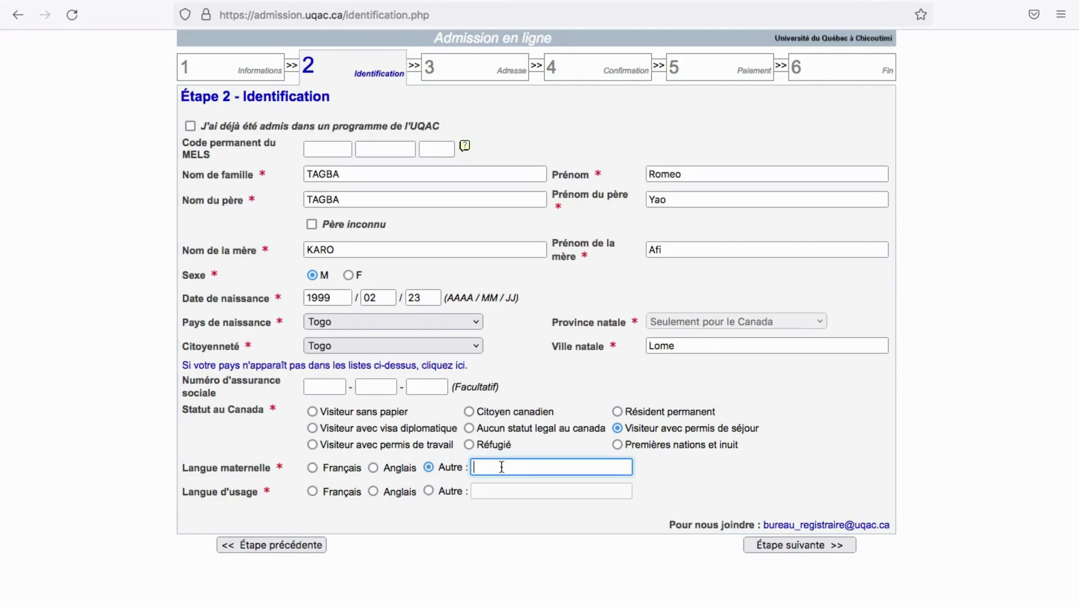
pyautogui.write('Ewe')
pyautogui.click(313, 493)
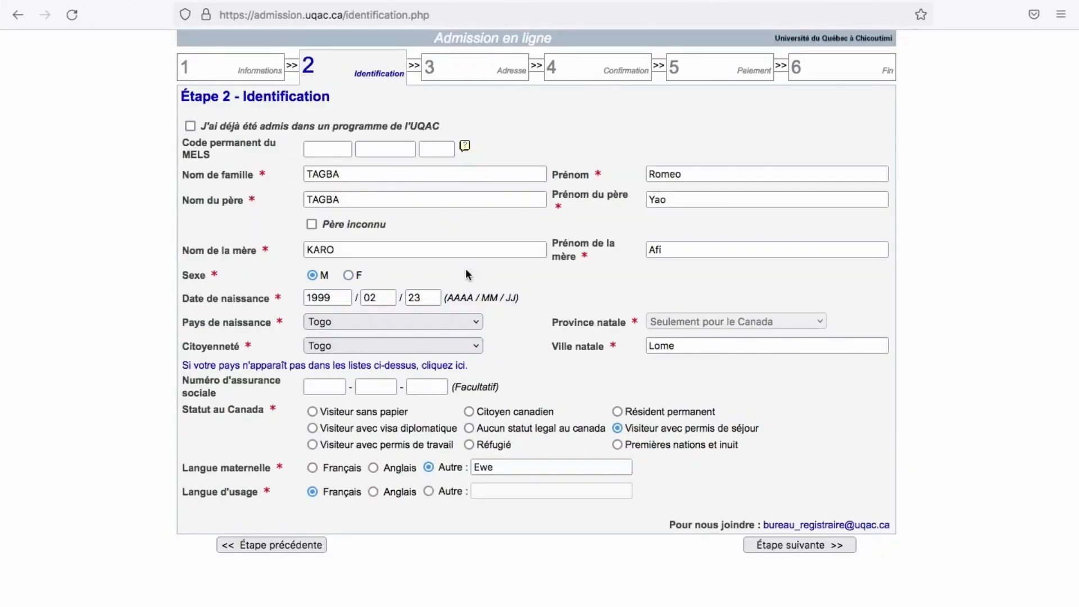
pyautogui.click(788, 546)
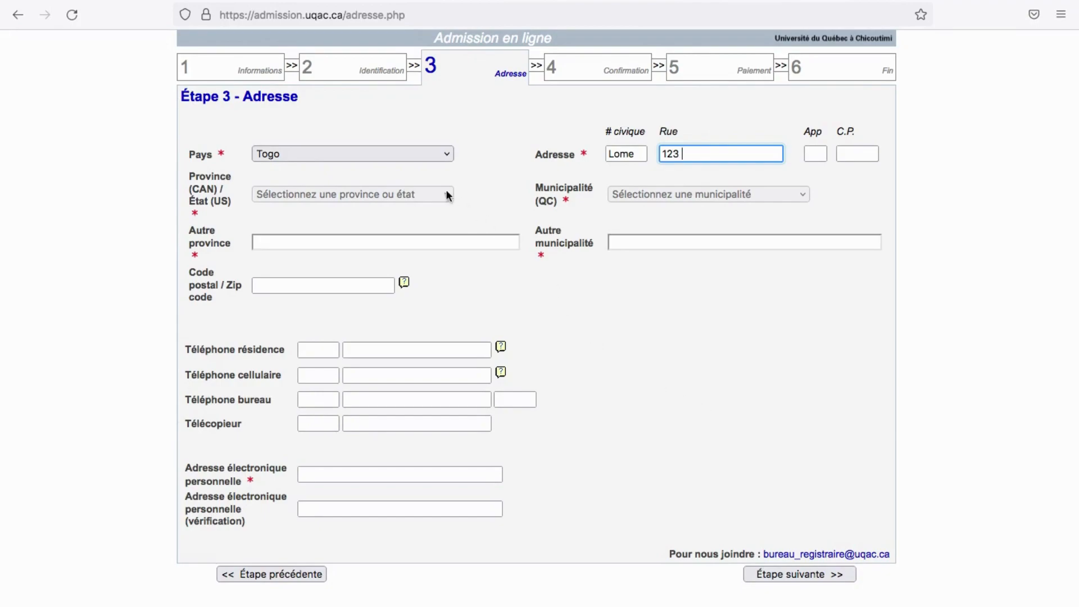
# Reselect Togo in the Pays list of the address form
pyautogui.click(443, 154)
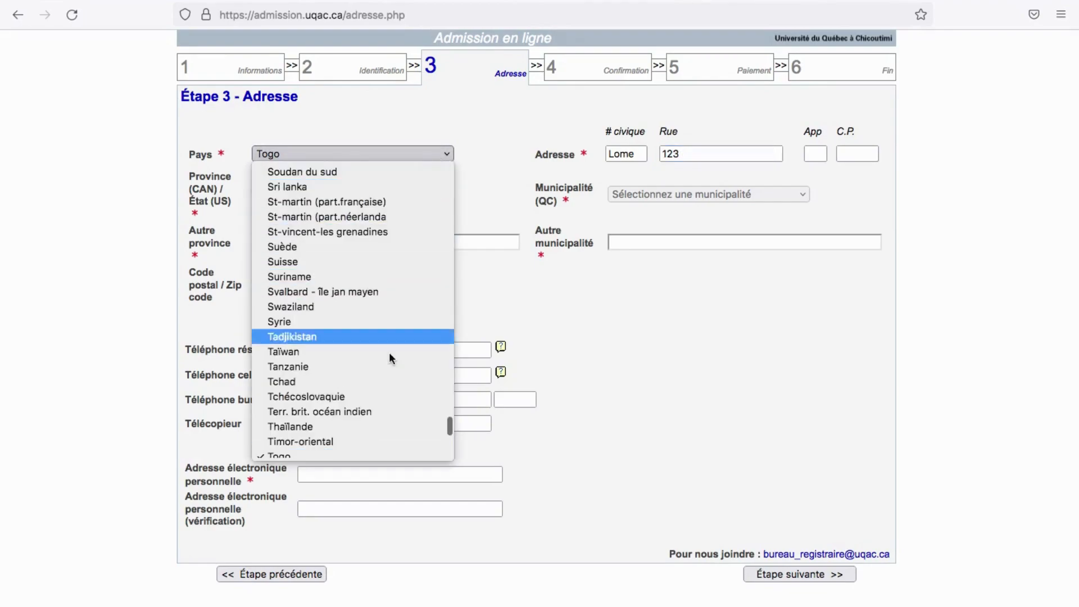
pyautogui.scroll(-2, 368, 402)
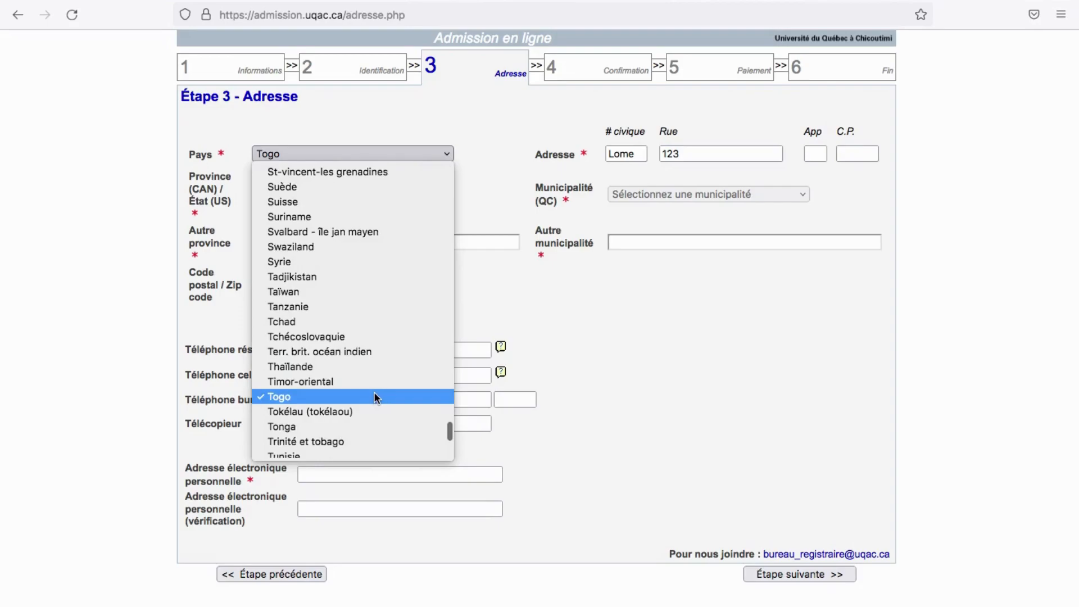
pyautogui.click(374, 393)
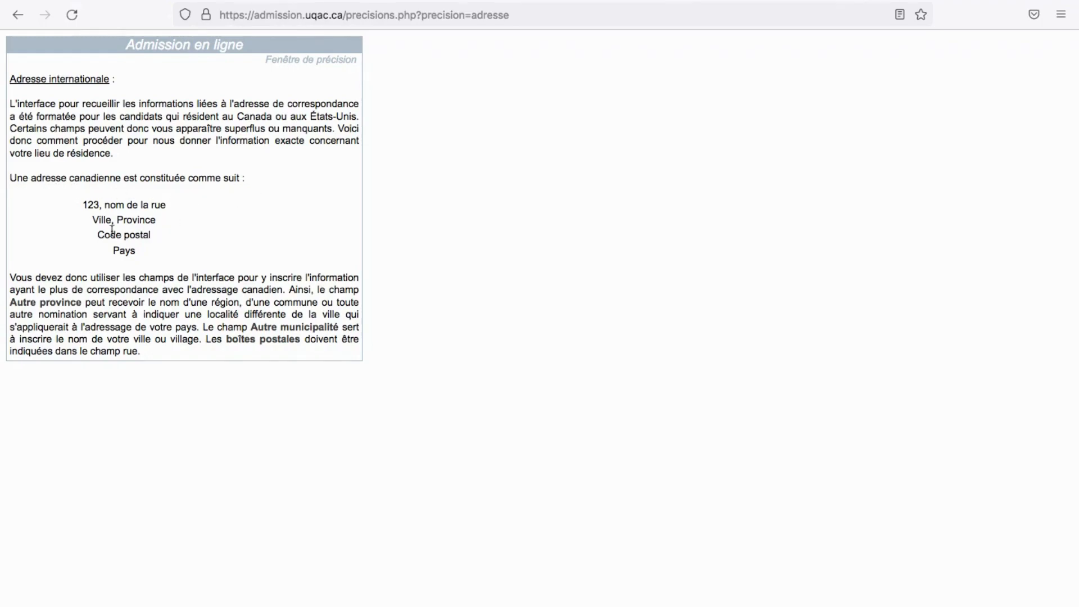
pyautogui.moveTo(83, 205); pyautogui.dragTo(155, 253)
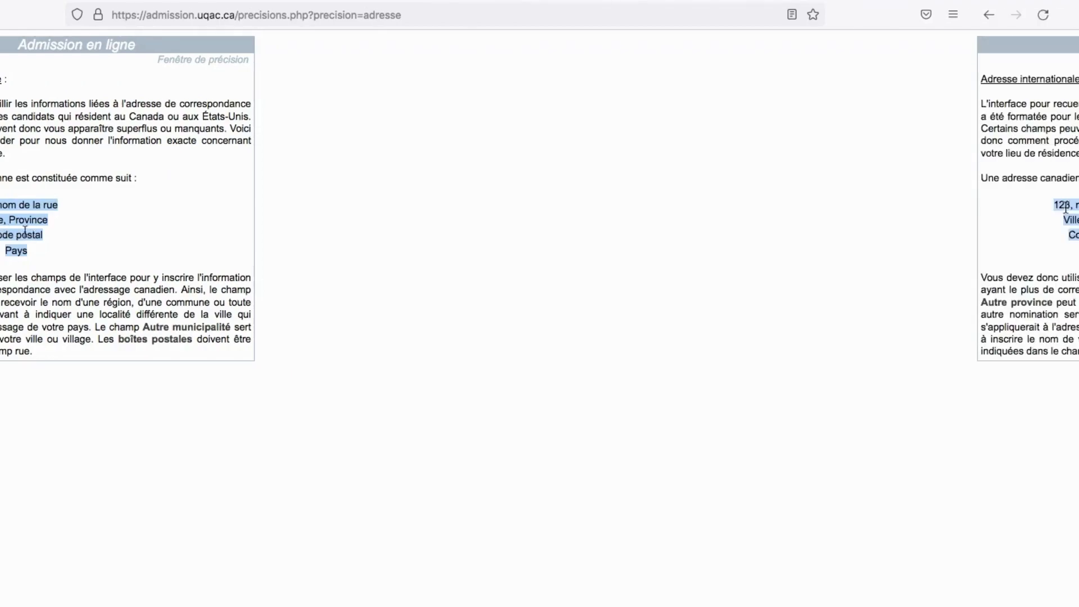
pyautogui.moveTo(84, 204); pyautogui.dragTo(99, 205)
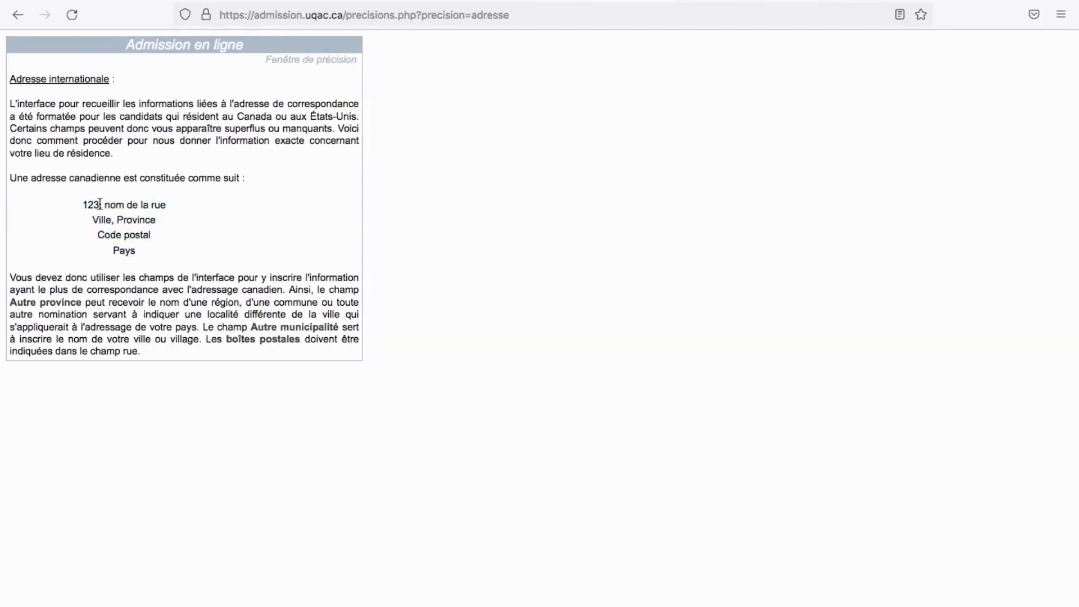
pyautogui.click(116, 205)
# Enter the address's civic number, street name and apartment number
pyautogui.hotkey('ctrl', 'Right')
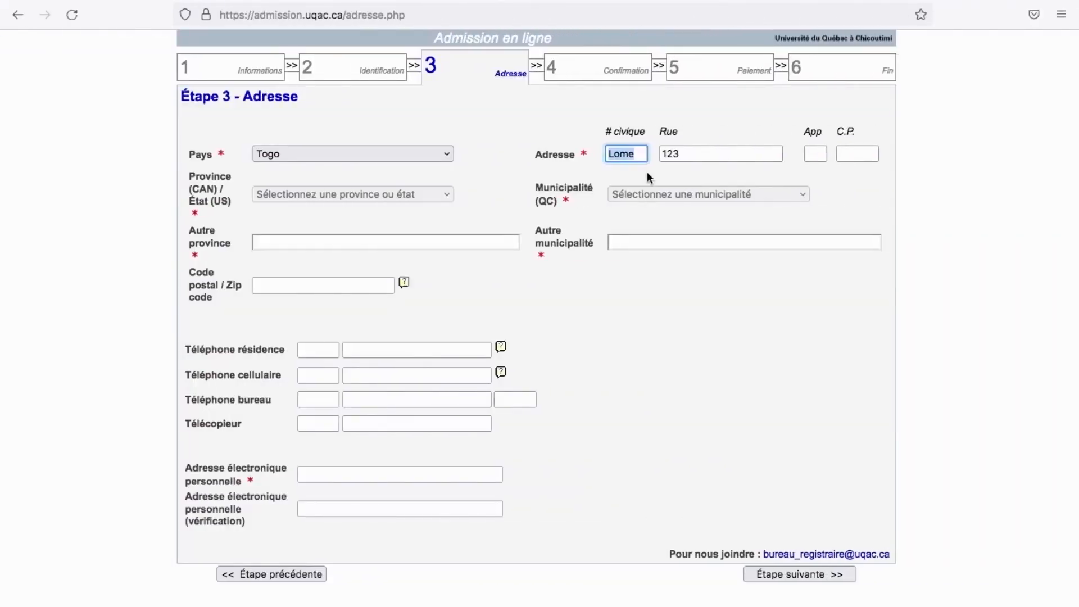
pyautogui.press('Tab')
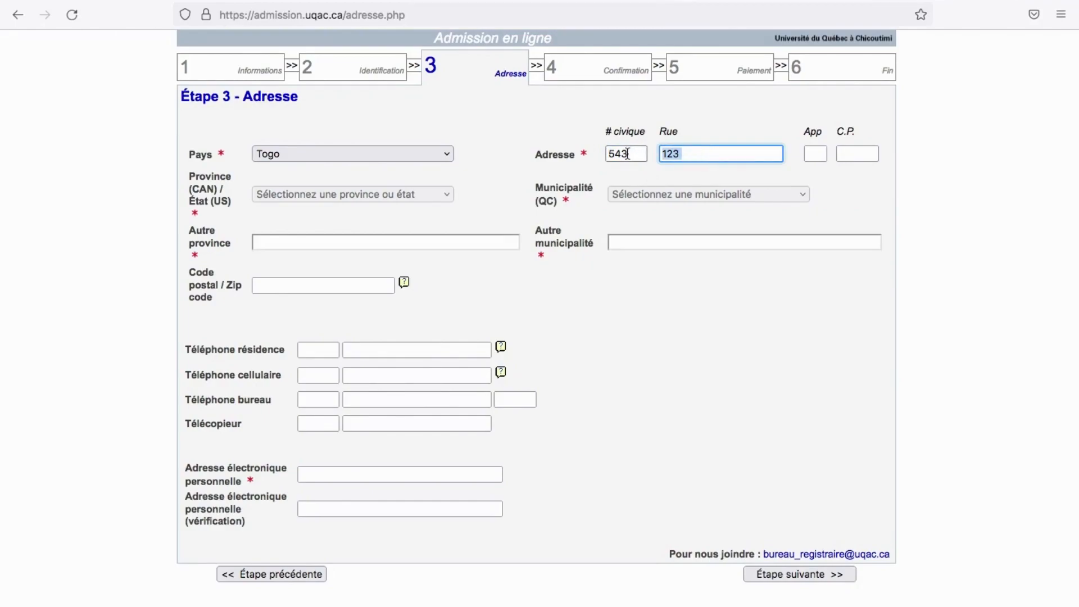
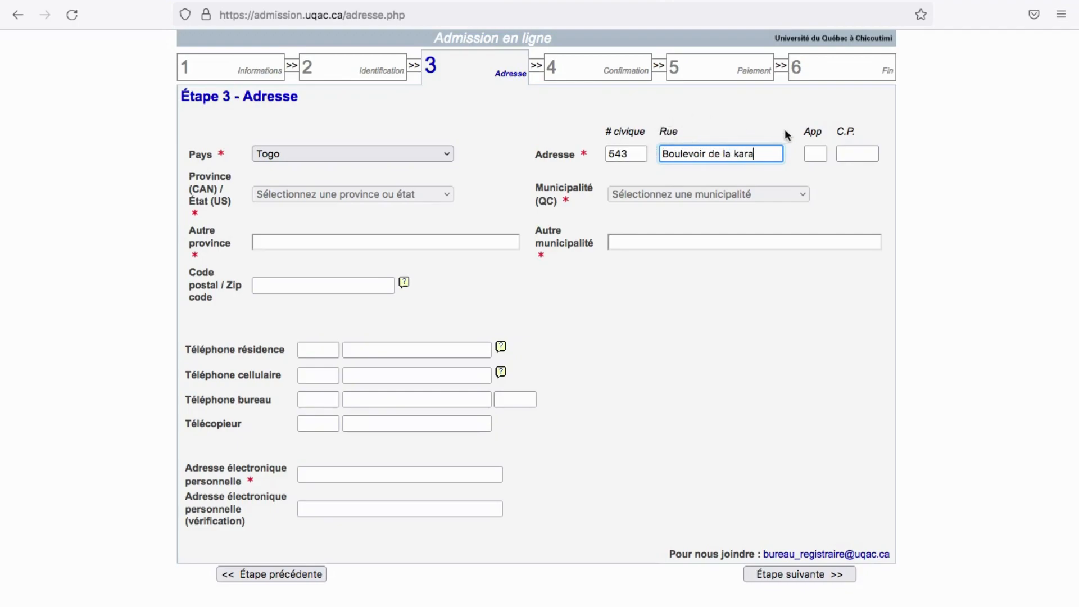
pyautogui.click(818, 152)
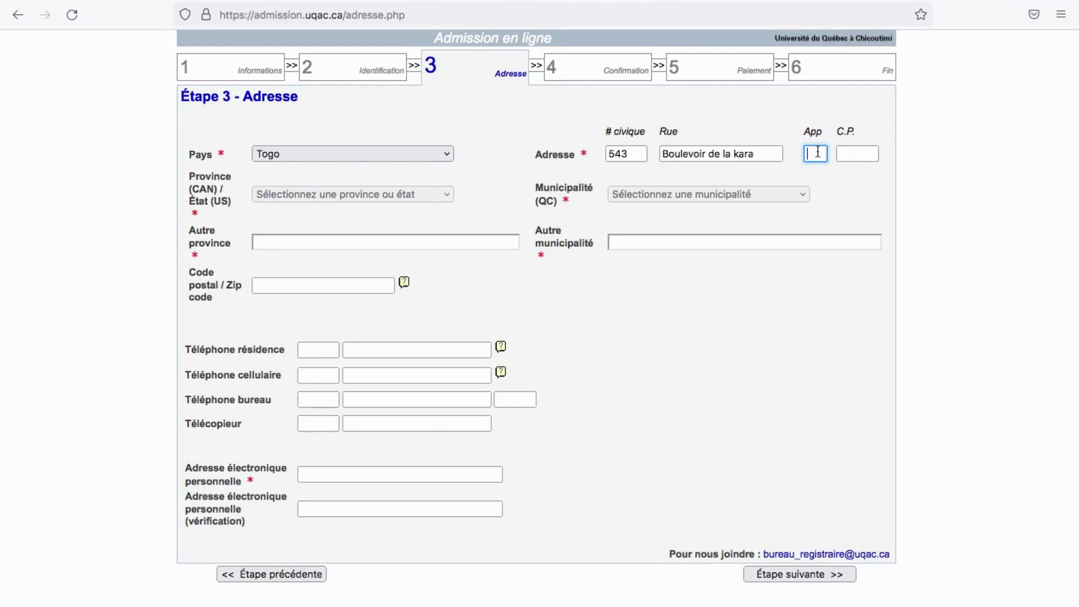
pyautogui.write('123')
# Enter the region in Autre province and the city in Autre municipalité
pyautogui.click(297, 243)
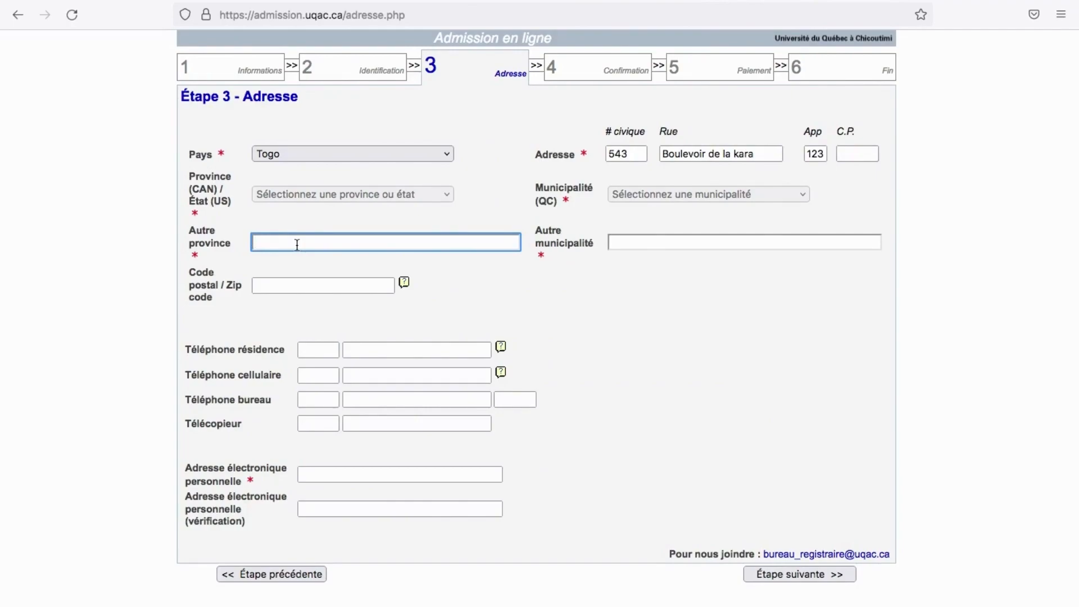
pyautogui.write('Maritime')
pyautogui.click(626, 241)
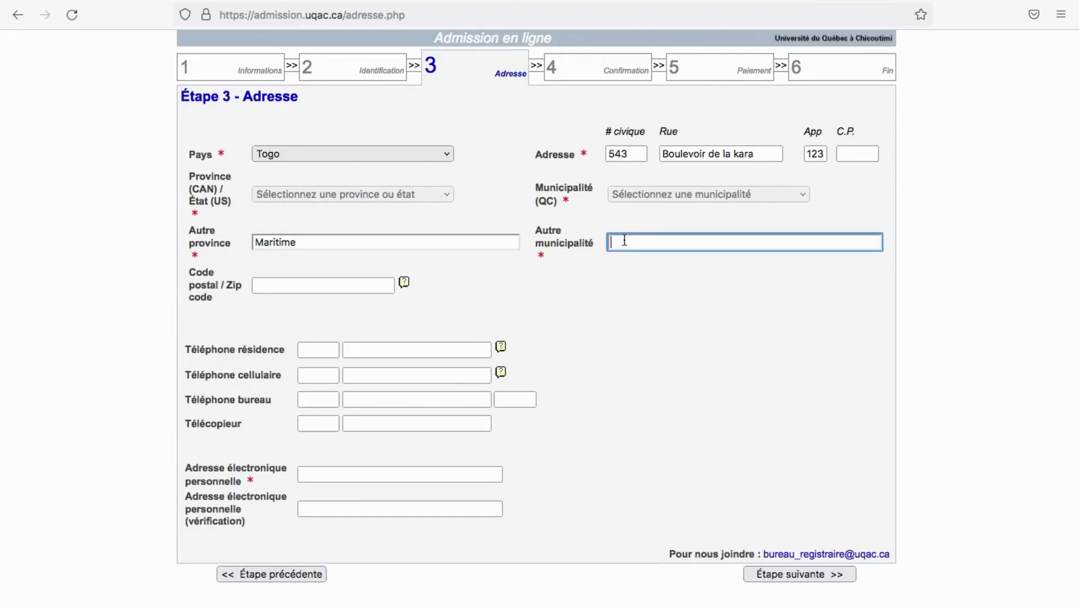
pyautogui.write('Lome')
pyautogui.click(310, 284)
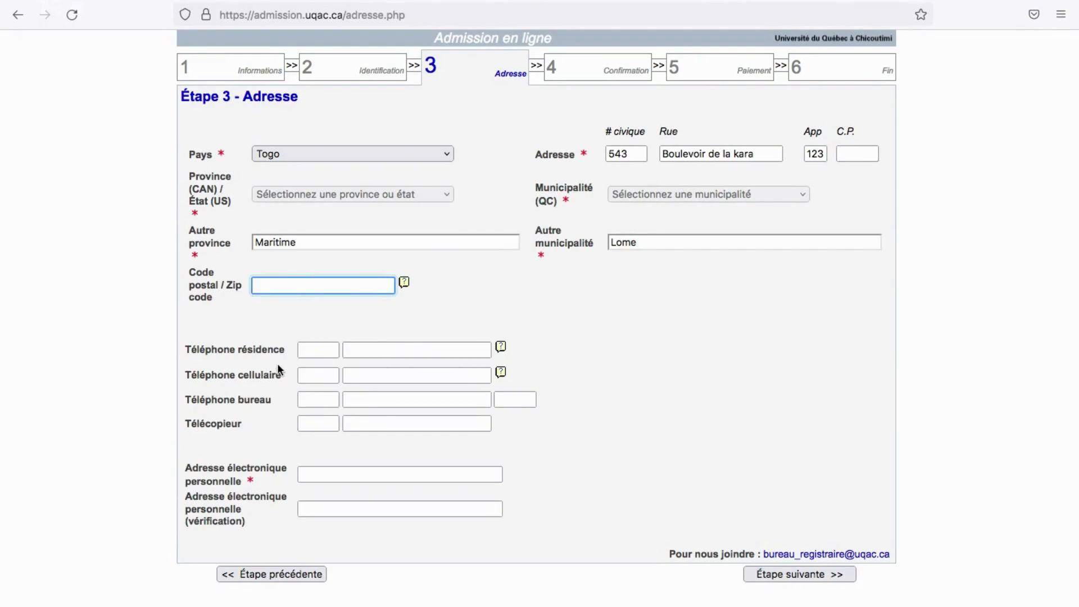
# Enter the cellphone's country code and number in the Téléphone cellulaire boxes
pyautogui.click(323, 375)
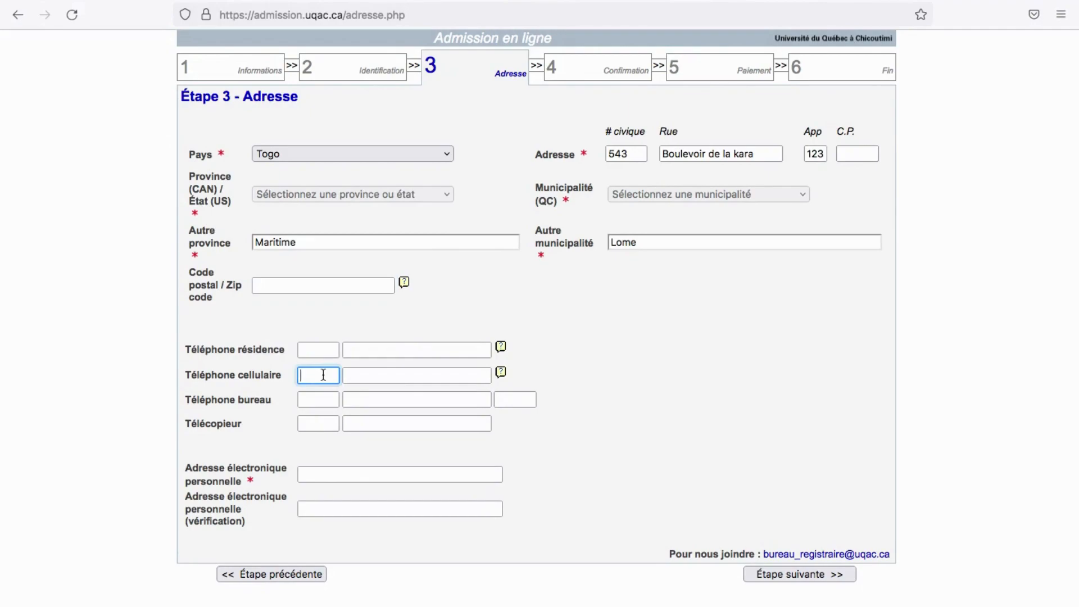
pyautogui.click(373, 377)
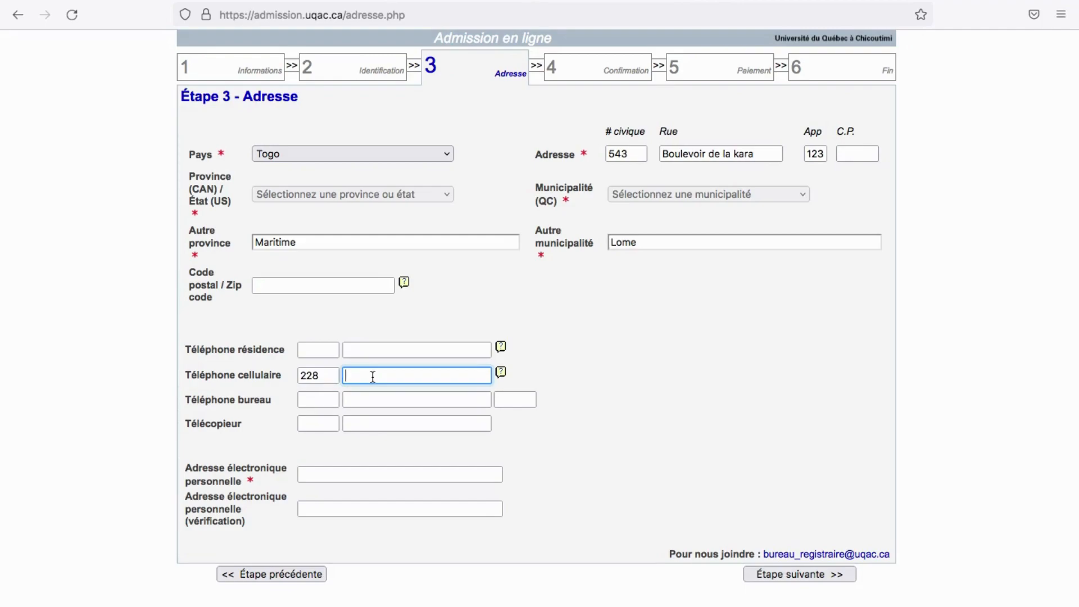
pyautogui.click(327, 376)
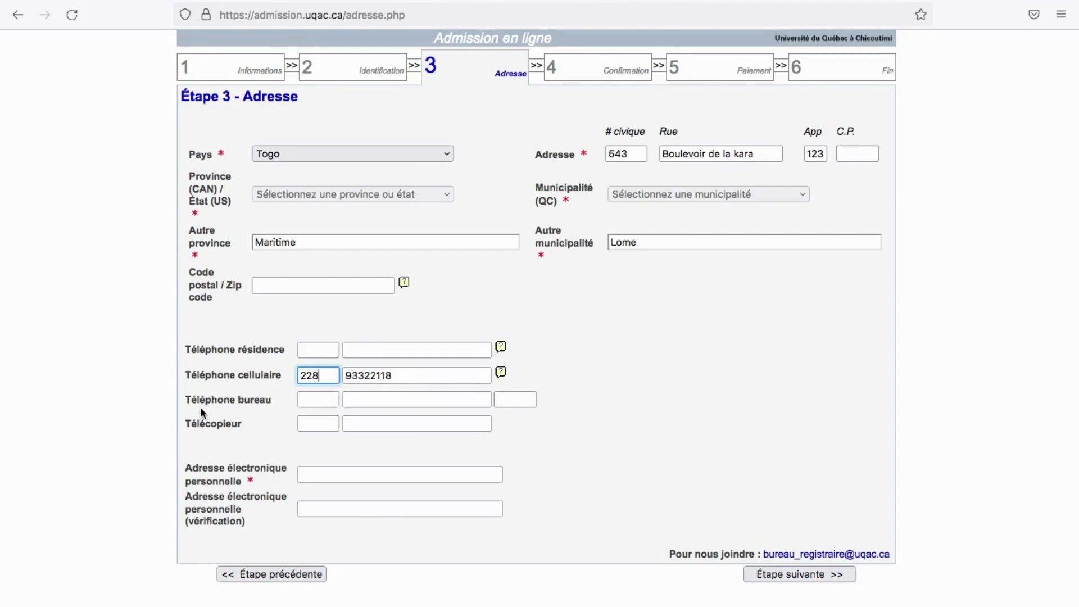
pyautogui.click(427, 380)
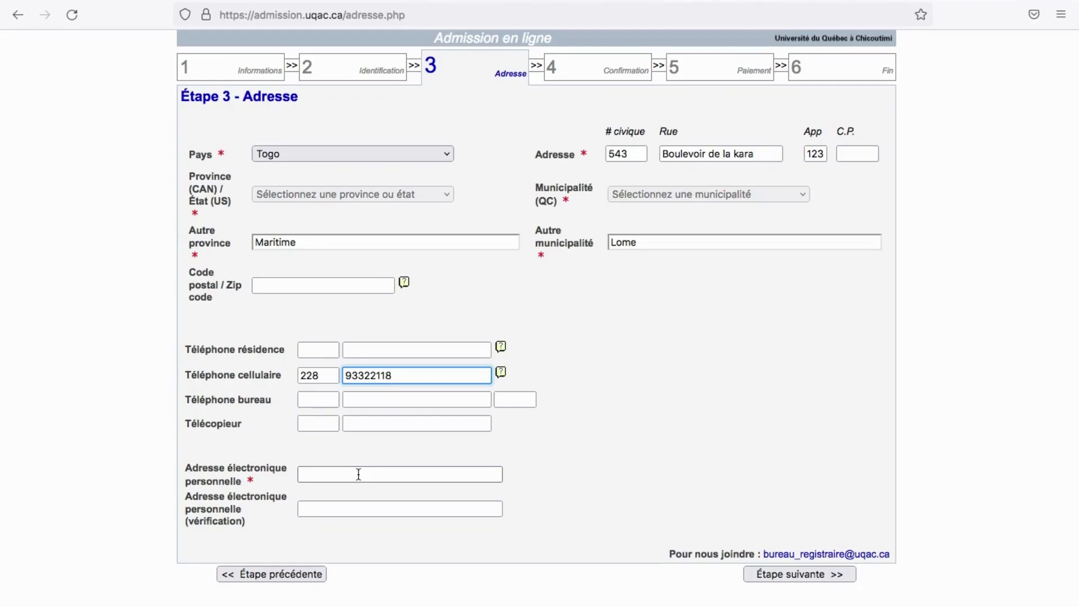
# Fill Adresse électronique personnelle with the applicant's e-mail and retype it in the verification field
pyautogui.click(355, 475)
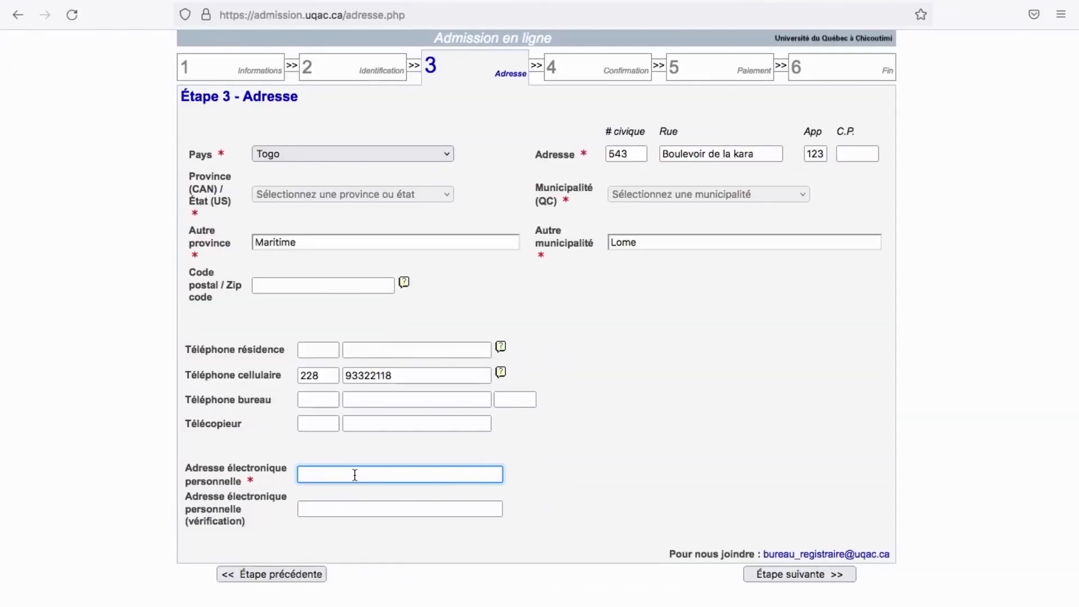
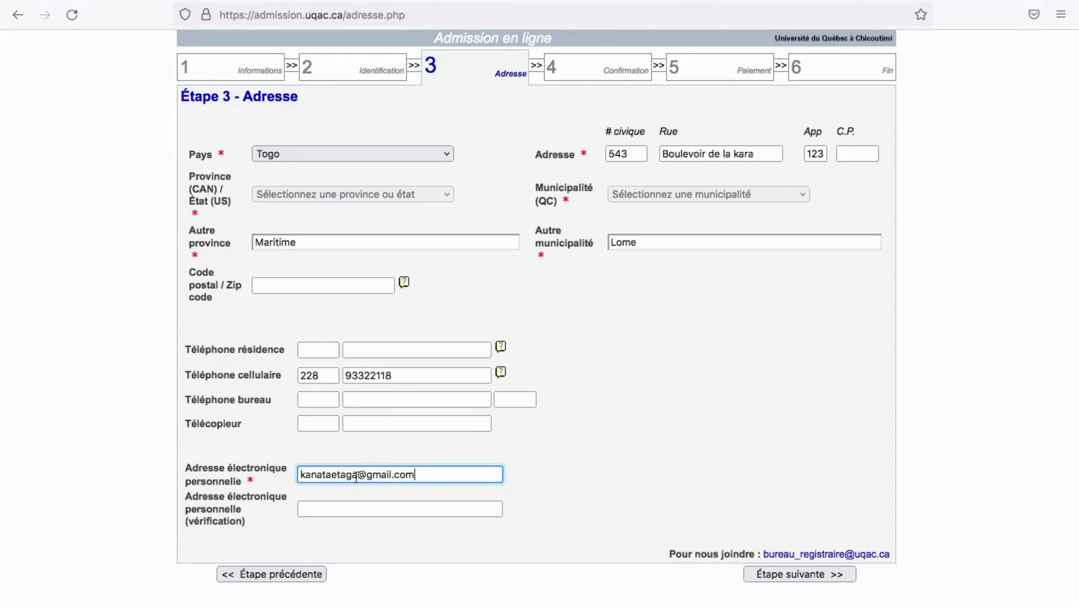
pyautogui.click(386, 511)
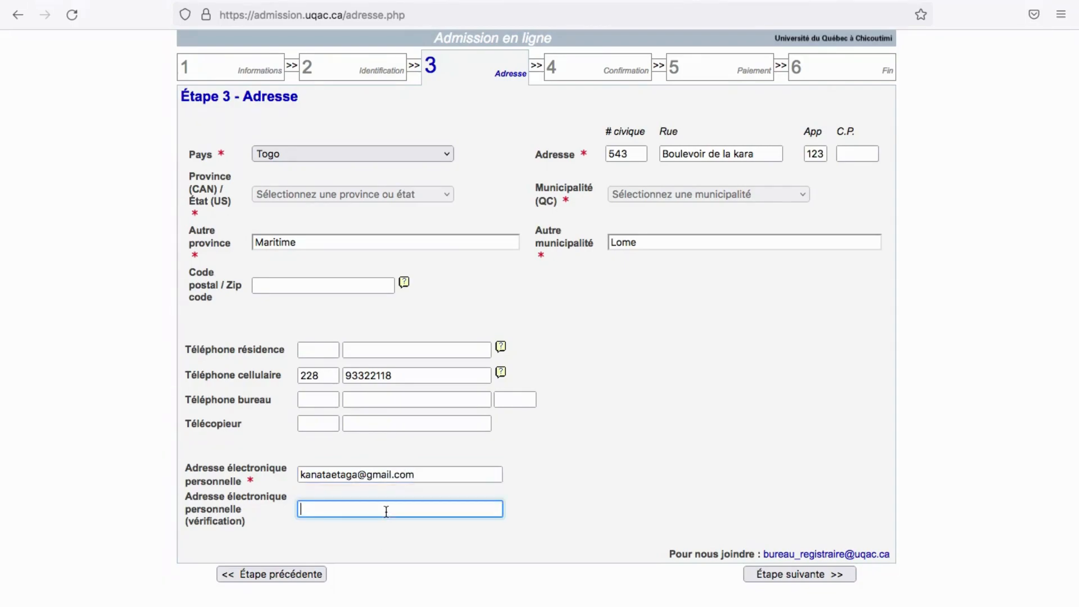
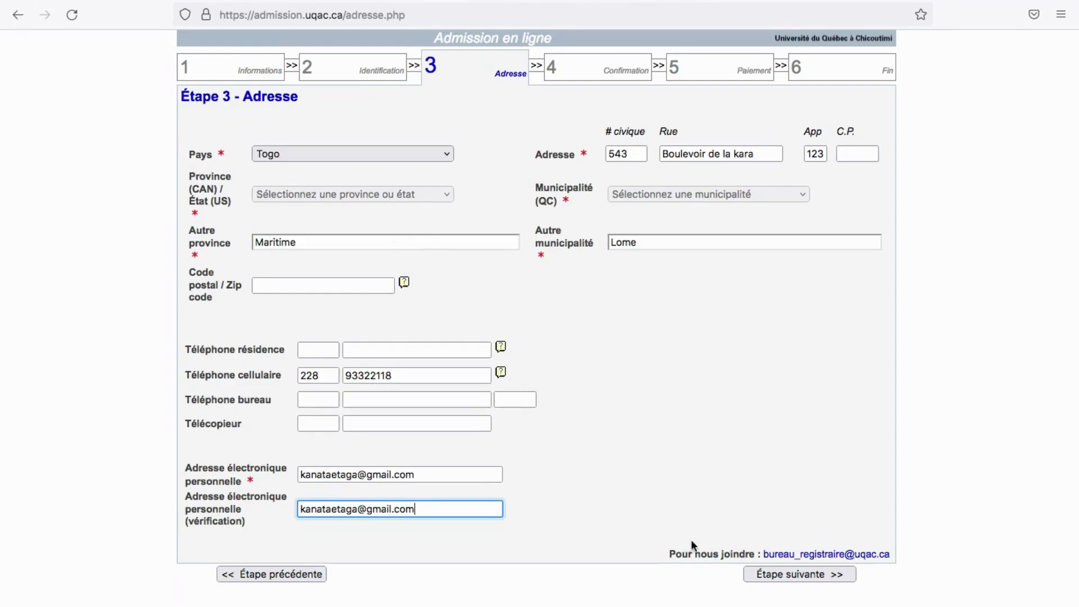
# Submit the address step and review the Étape 4 Confirmation summary of entered information
pyautogui.click(776, 573)
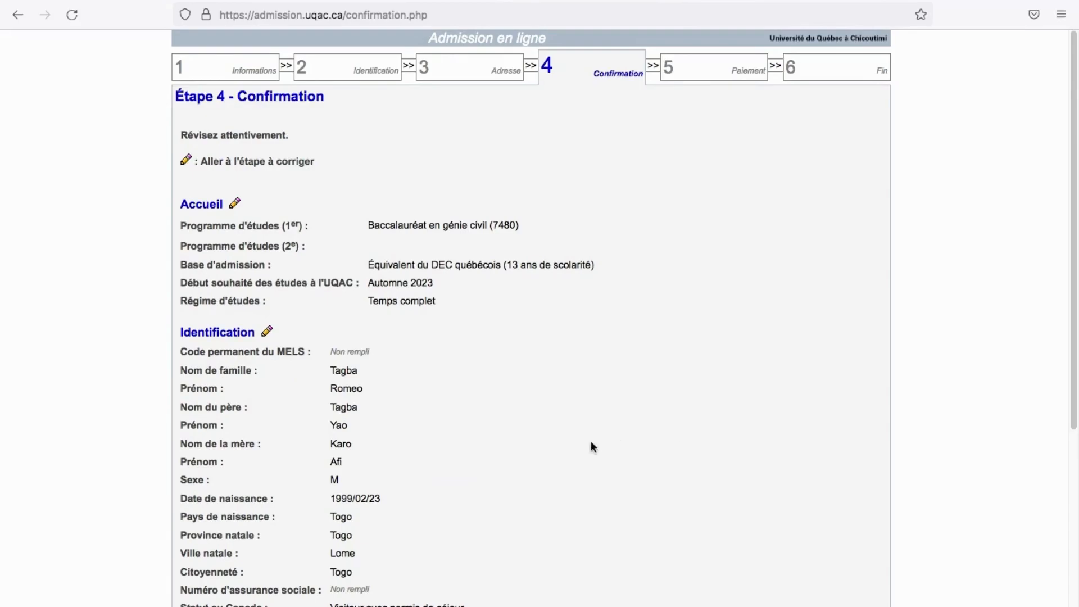
pyautogui.scroll(-3, 458, 402)
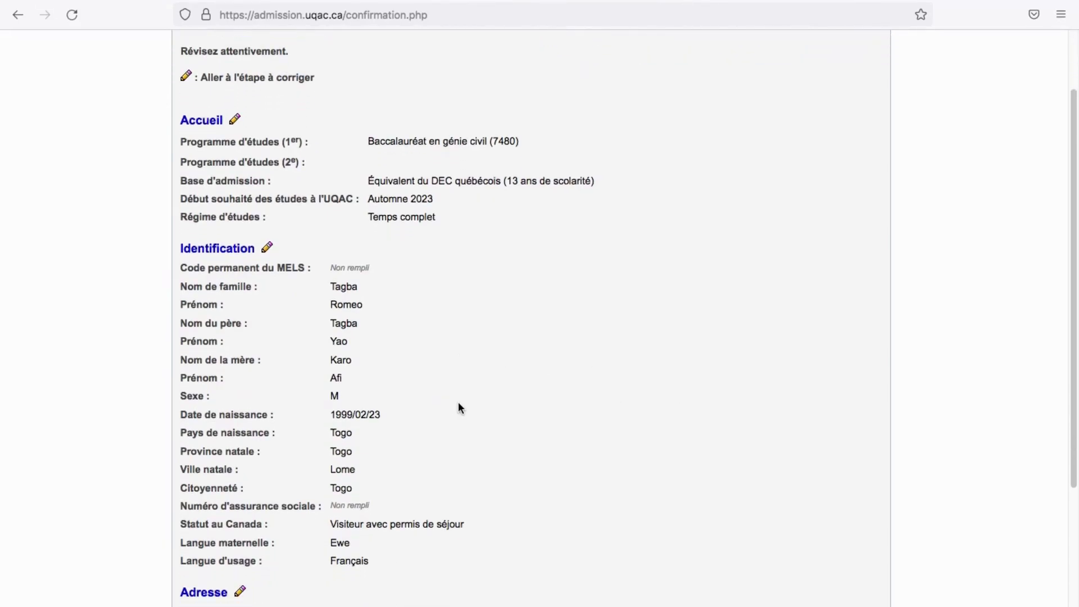
pyautogui.scroll(-5, 449, 377)
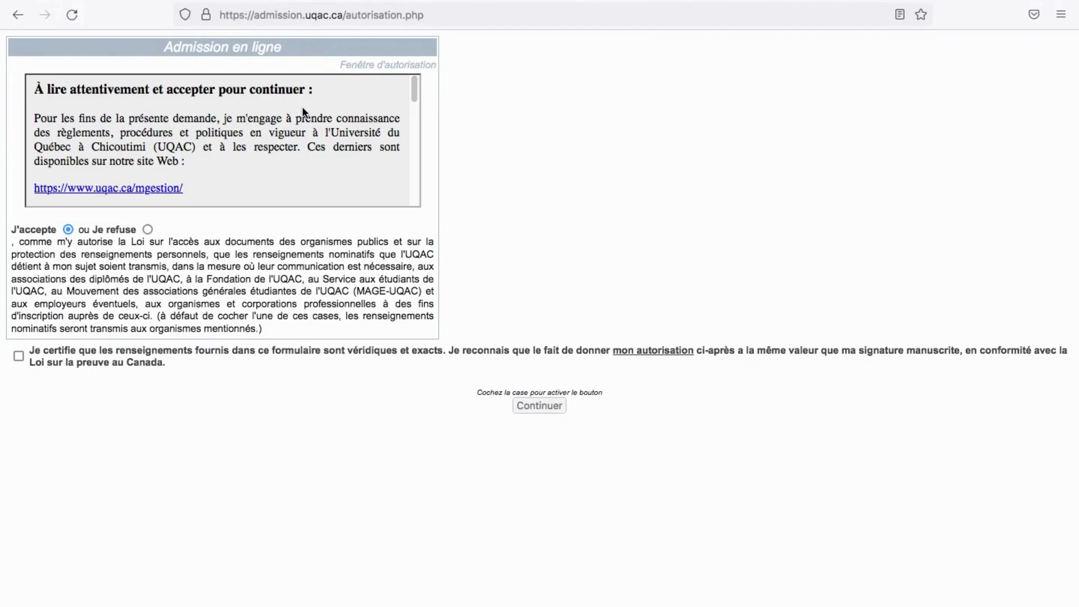
# Read through the authorization terms with J'accepte kept and tick the accuracy certification checkbox
pyautogui.scroll(-10, 163, 170)
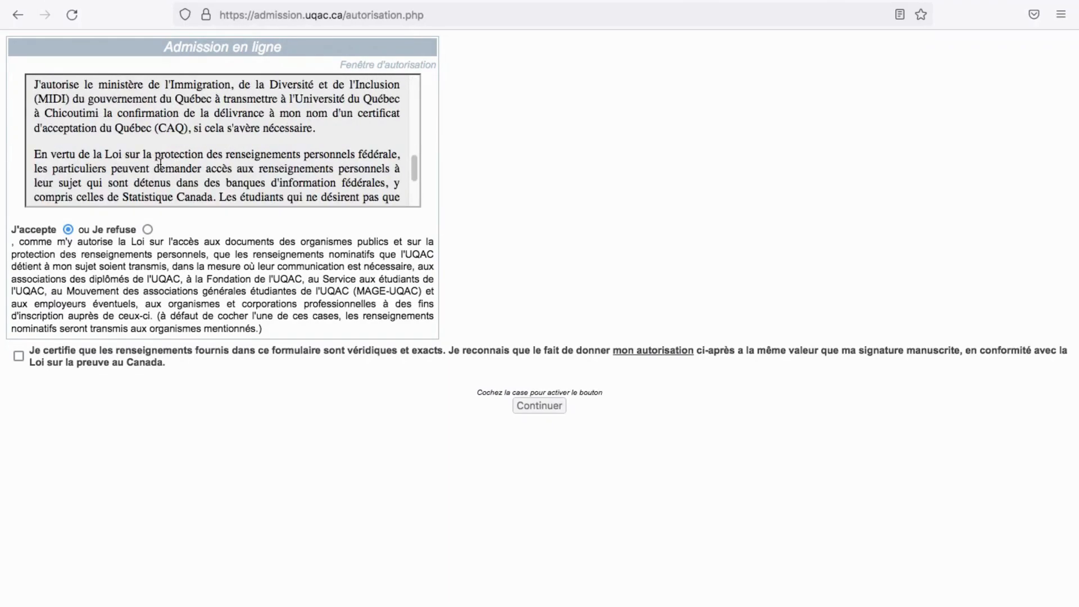
pyautogui.scroll(3, 162, 149)
pyautogui.scroll(-3, 163, 150)
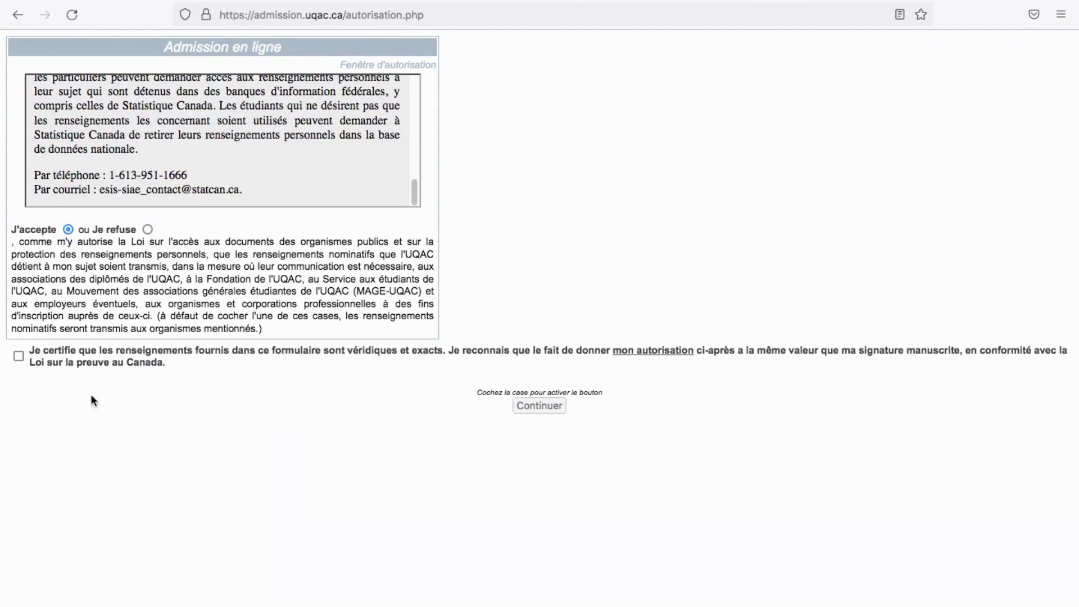
pyautogui.click(20, 358)
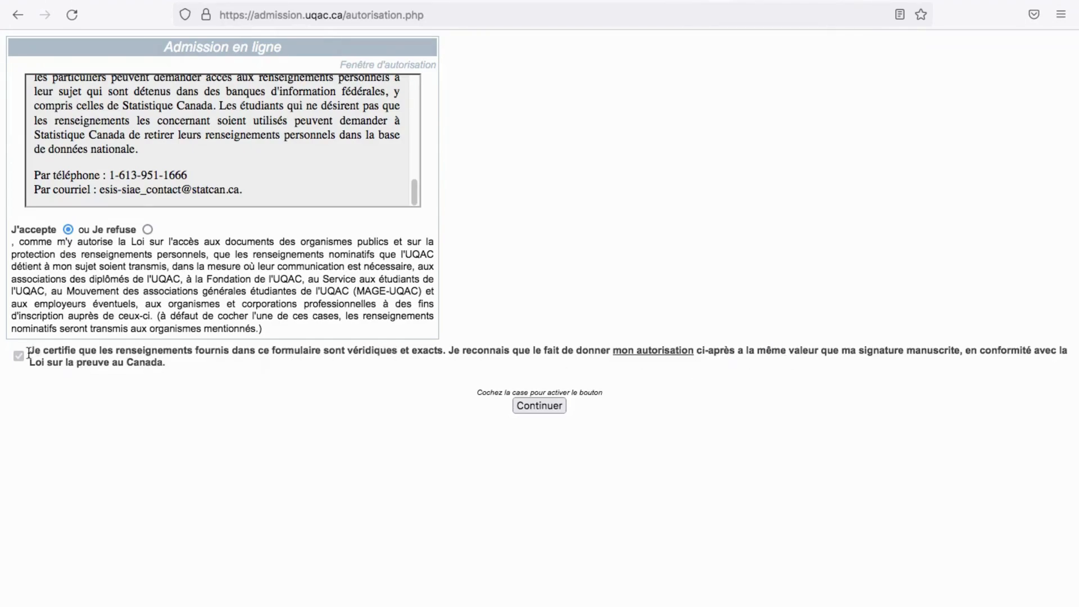
# Continue to Étape 5 – Paiement, which requires a 30 $ CDN Visa fee
pyautogui.click(536, 407)
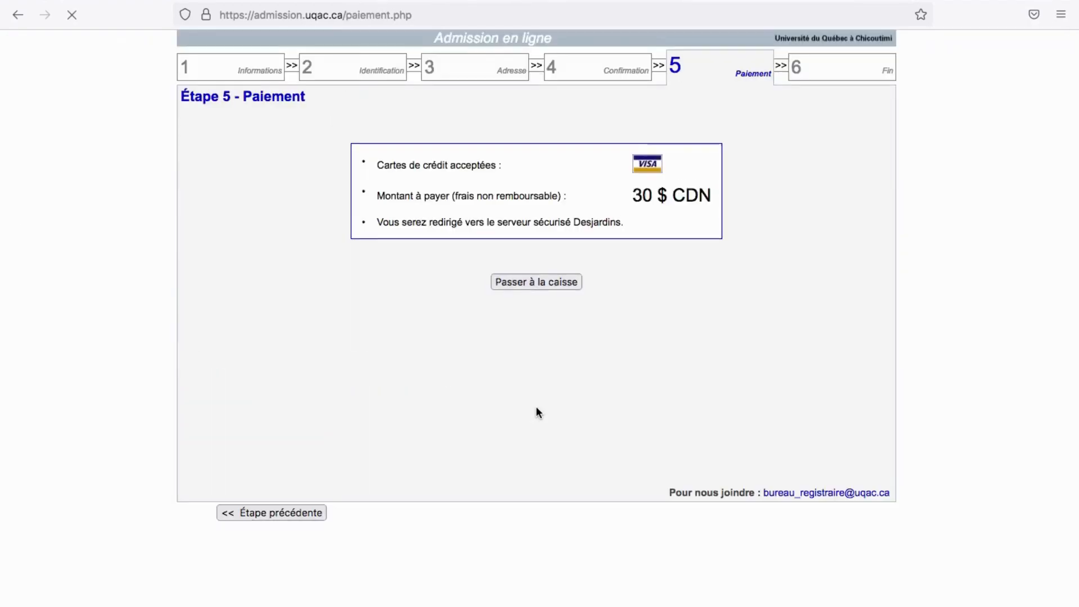